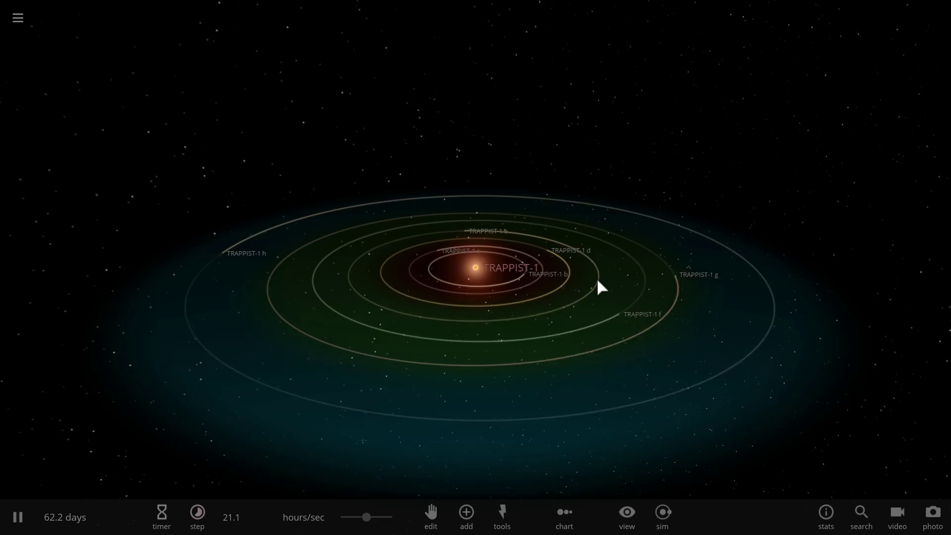
scroll(597, 280, "up", 3)
left_click_drag(585, 296, 534, 290)
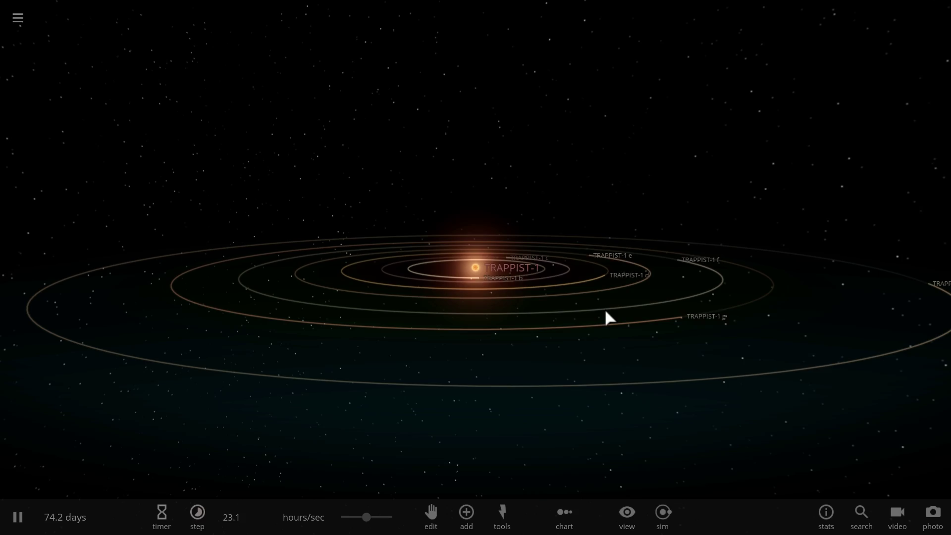
scroll(605, 311, "down", 5)
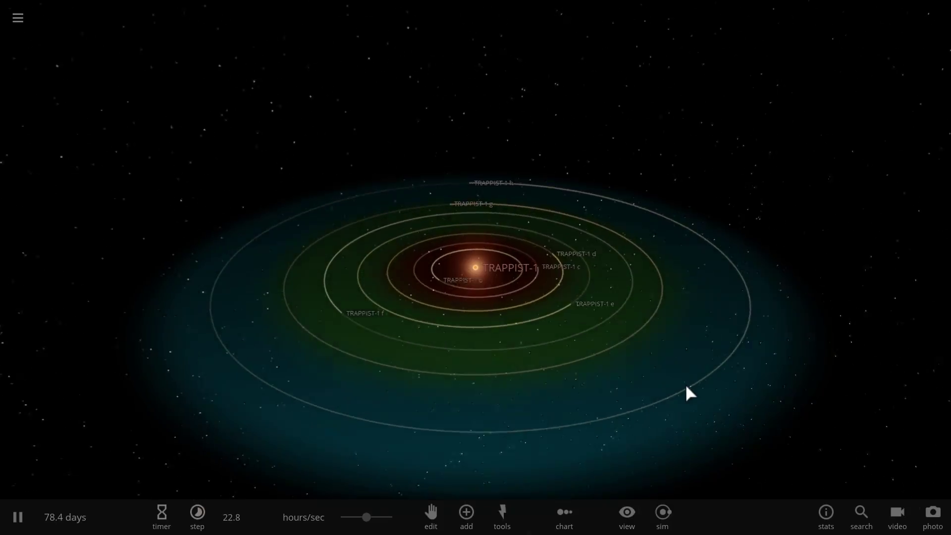
left_click_drag(686, 386, 734, 397)
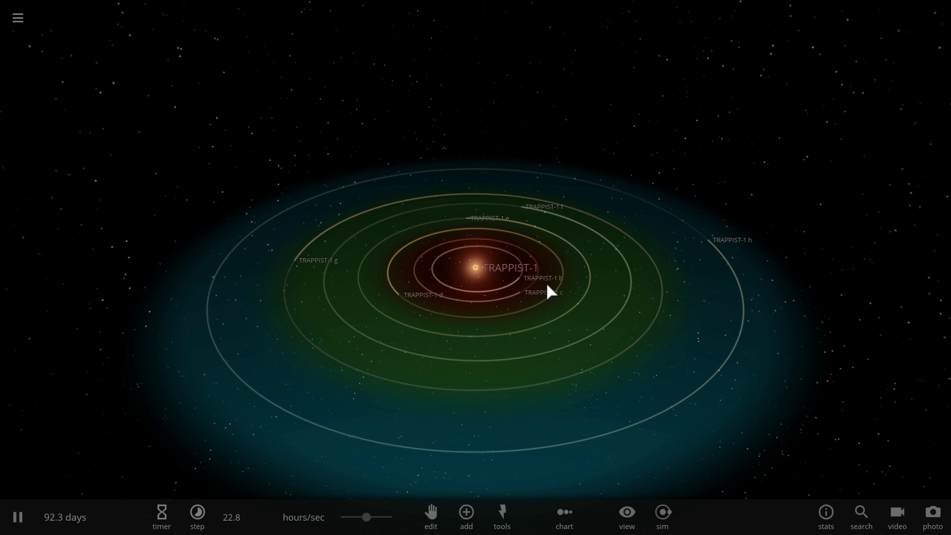
- Create a new empty simulation and place a star of one solar mass in it, named Kepler-1652
left_click(18, 20)
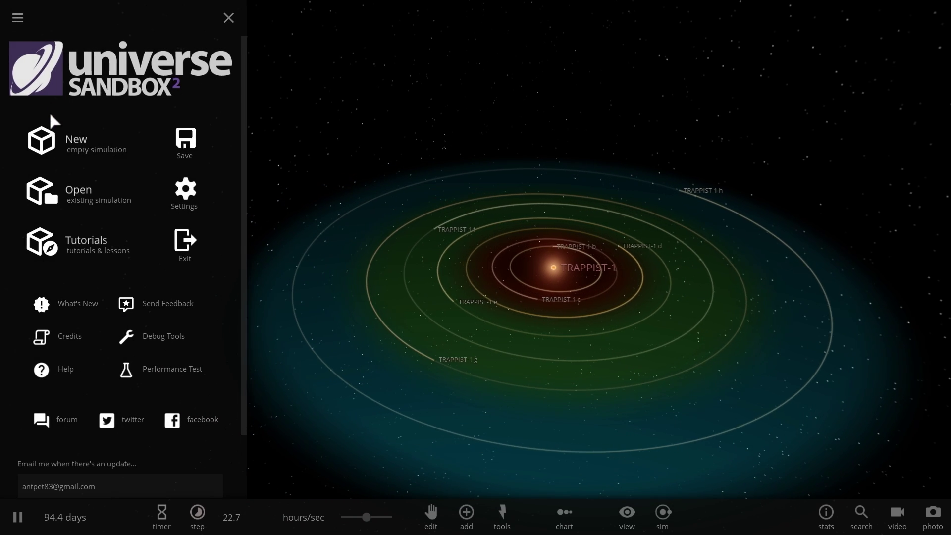
left_click(58, 134)
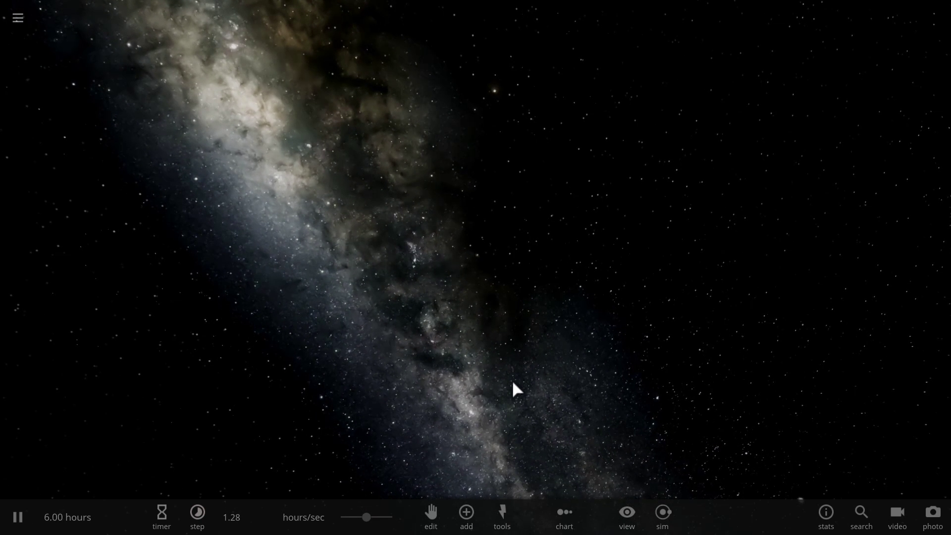
left_click(439, 427)
left_click(669, 396)
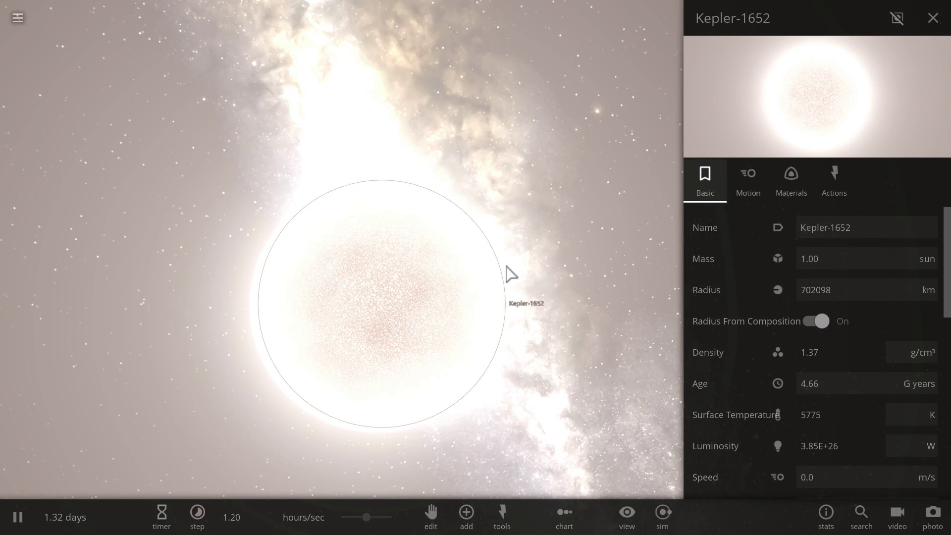
- Turn off Radius From Composition for Kepler-1652 and set its mass to 0.404 solar masses
right_click_drag(501, 267, 526, 251)
scroll(527, 252, "down", 3)
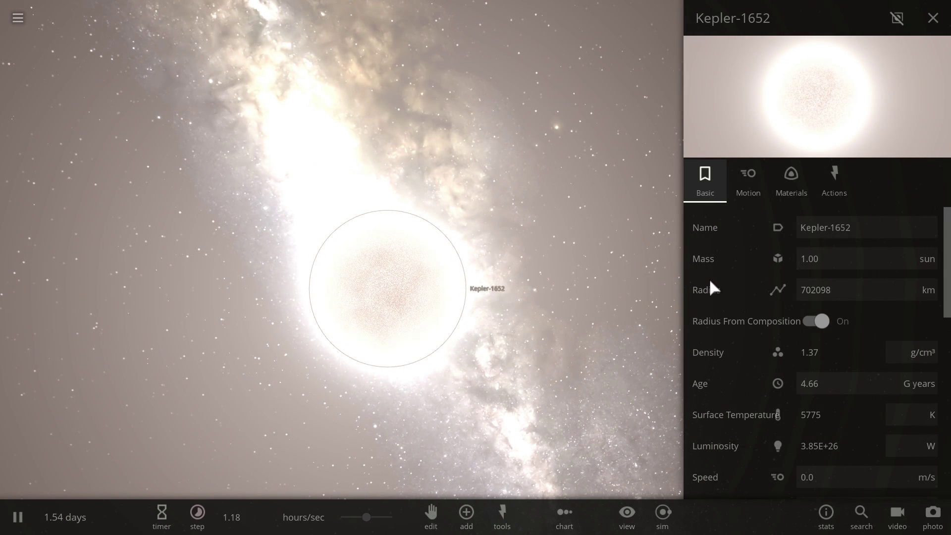
left_click(816, 322)
left_click(829, 255)
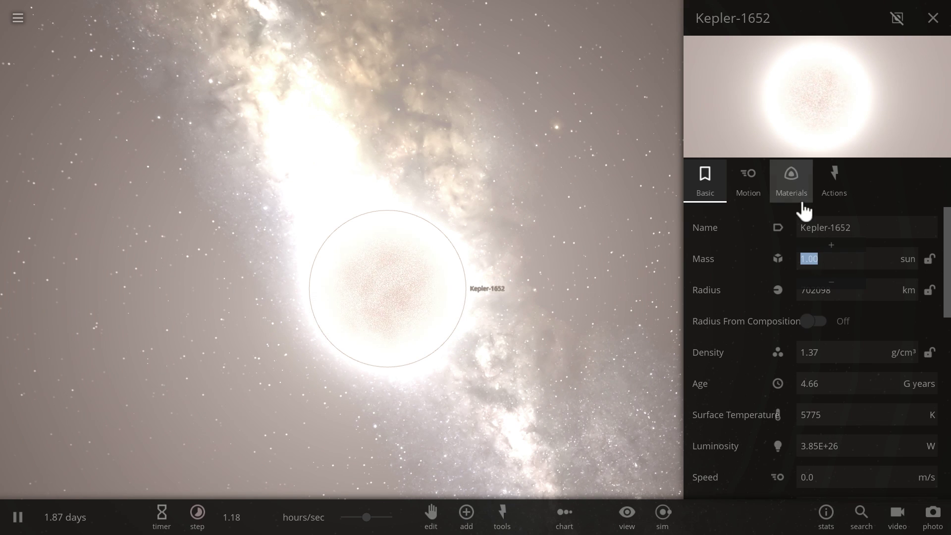
type("0.404")
key("Return")
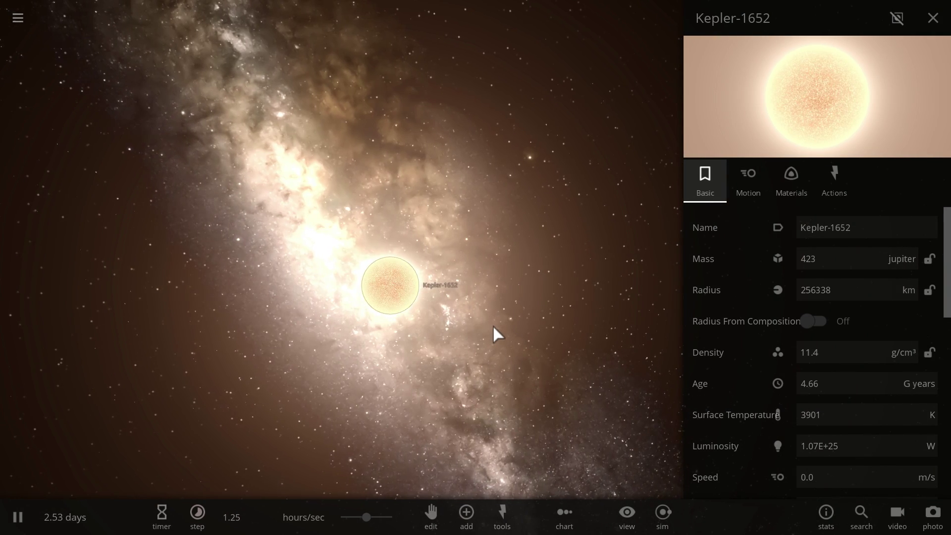
- Switch the radius unit of Kepler-1652 to sun, set the radius to 0.38, and close its properties
scroll(452, 337, "up", 6)
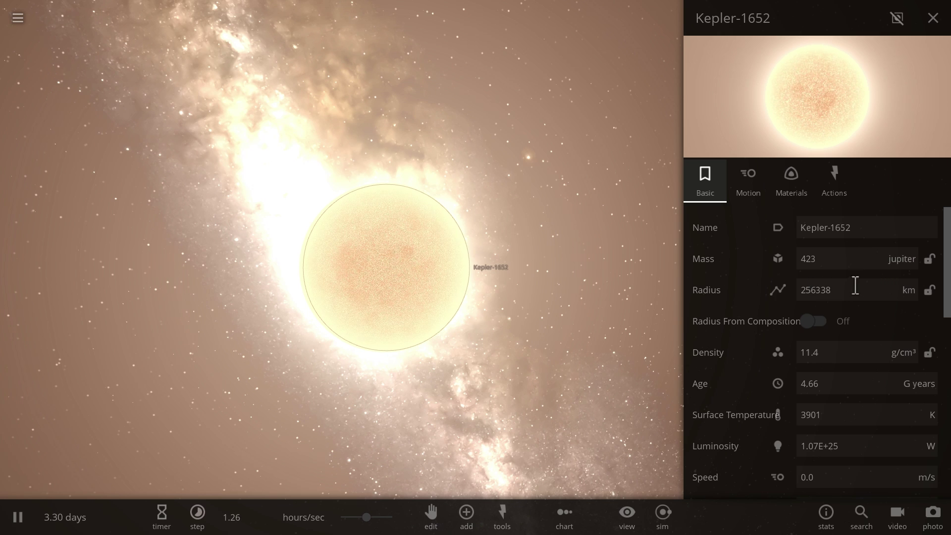
left_click(902, 298)
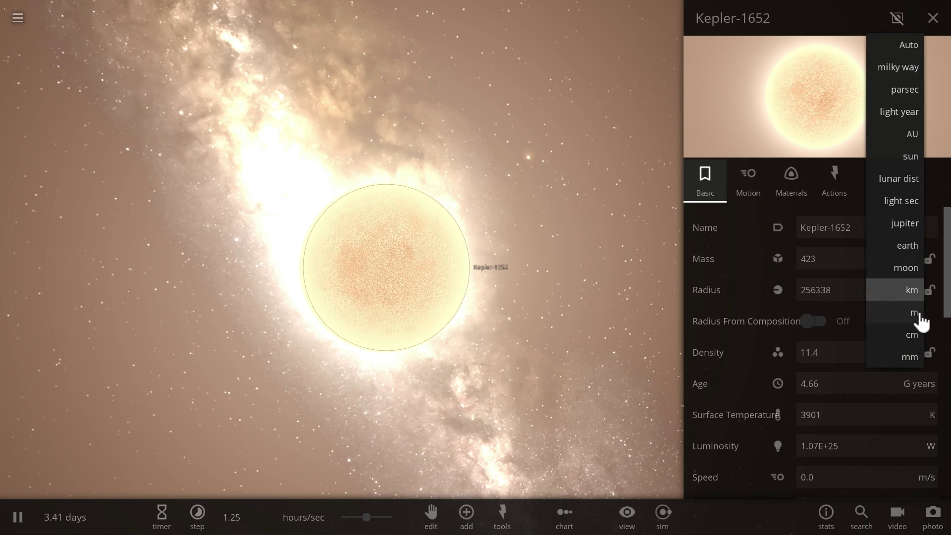
left_click(909, 157)
left_click(842, 292)
type("0.38")
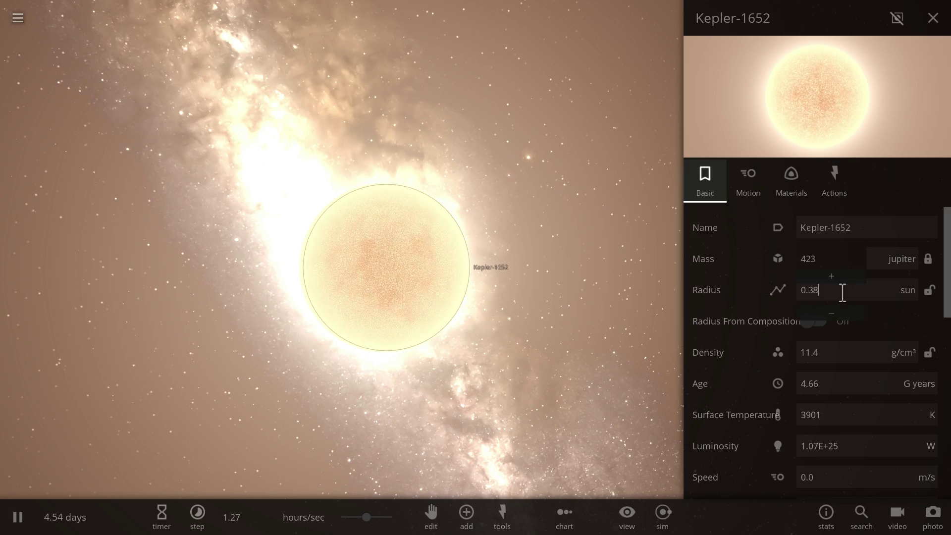
key("Return")
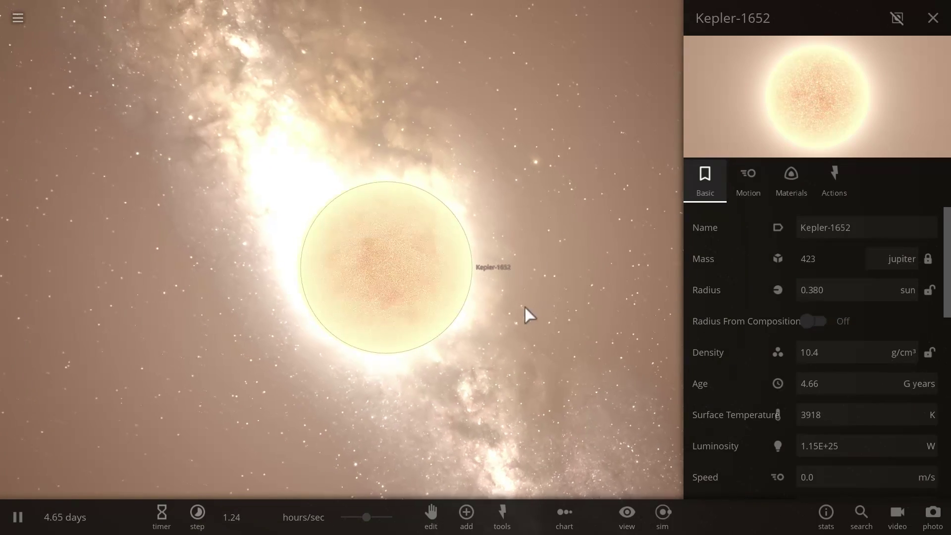
left_click(933, 18)
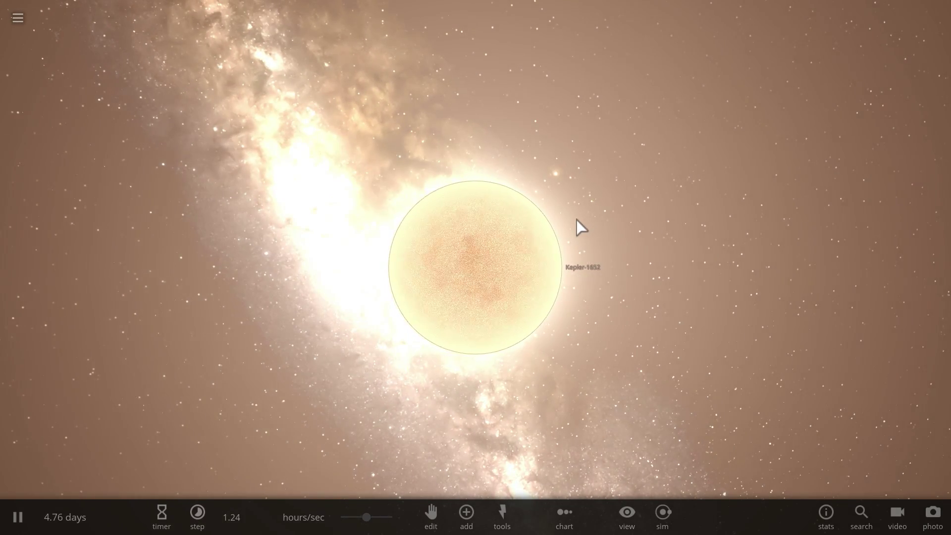
- Choose a random rocky planet to add in orbit around Kepler-1652 and turn on the habitable zone display
scroll(576, 220, "down", 3)
left_click_drag(568, 230, 551, 231)
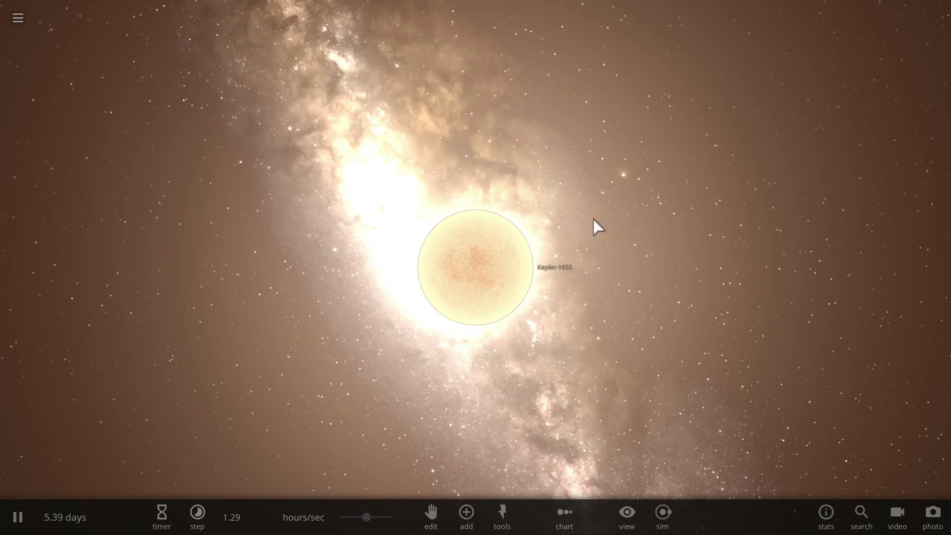
left_click_drag(624, 250, 548, 243)
scroll(544, 243, "down", 4)
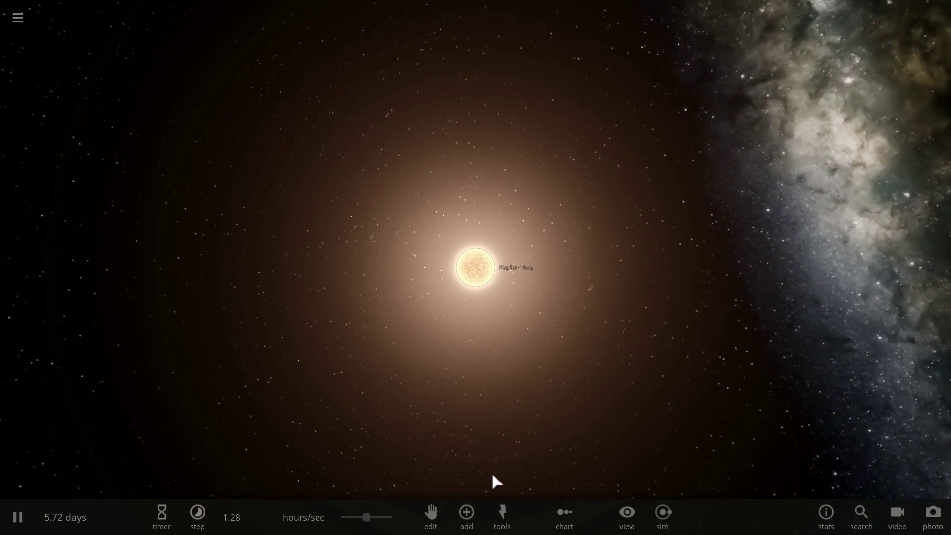
left_click(466, 515)
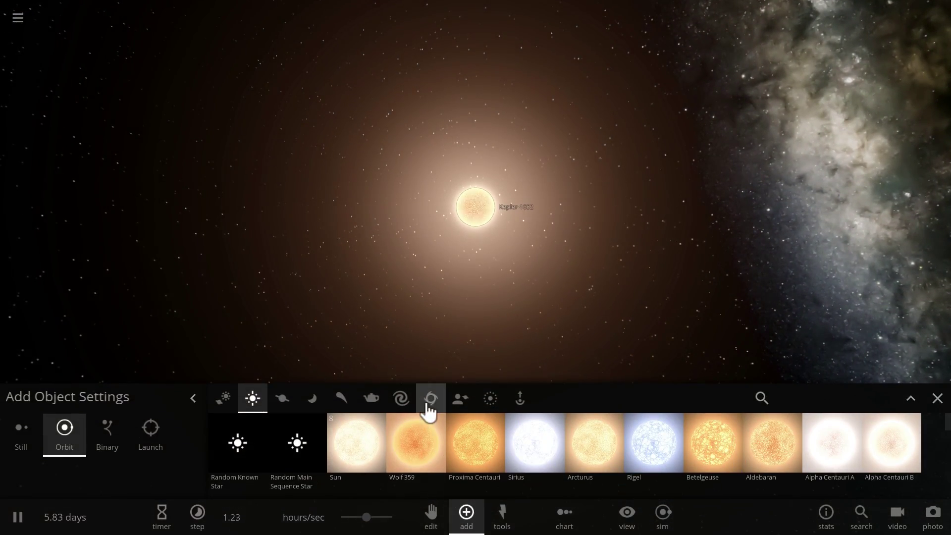
left_click(283, 399)
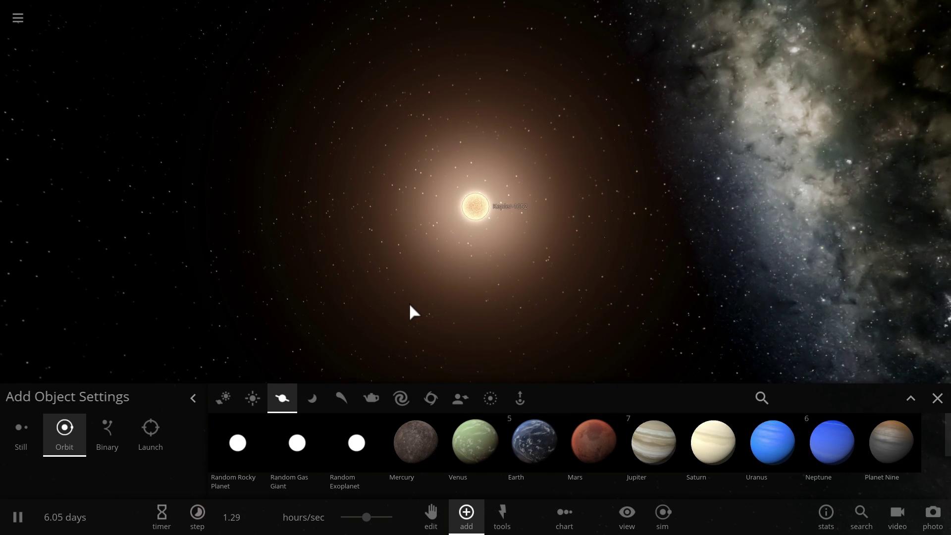
left_click(225, 463)
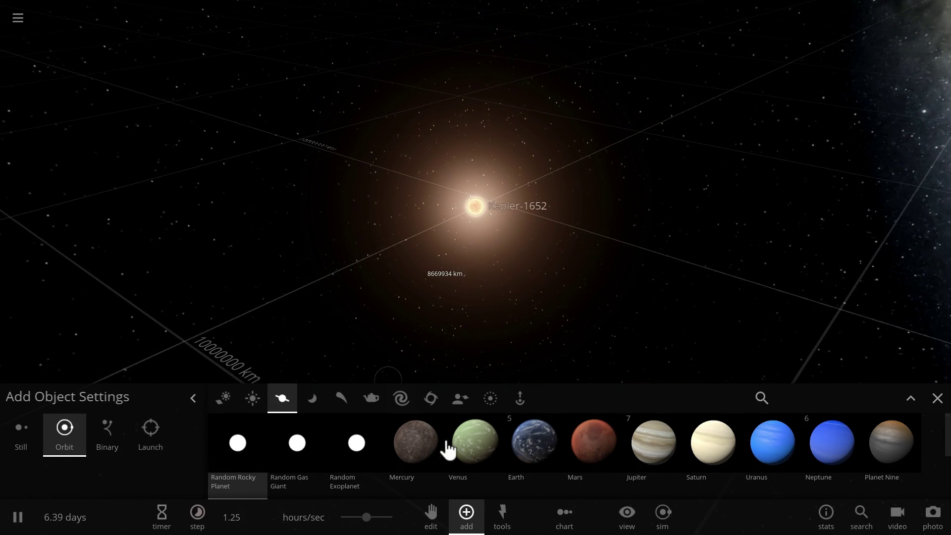
left_click(625, 515)
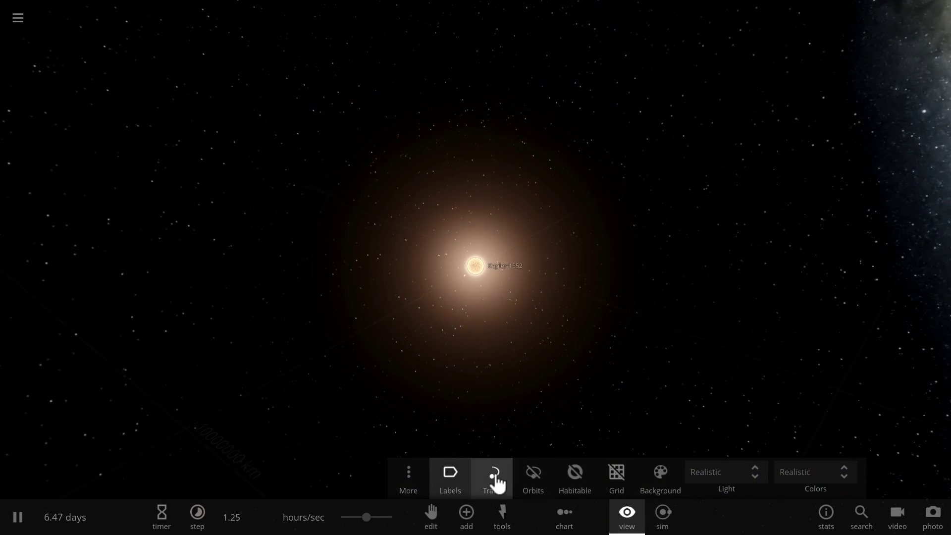
left_click(563, 479)
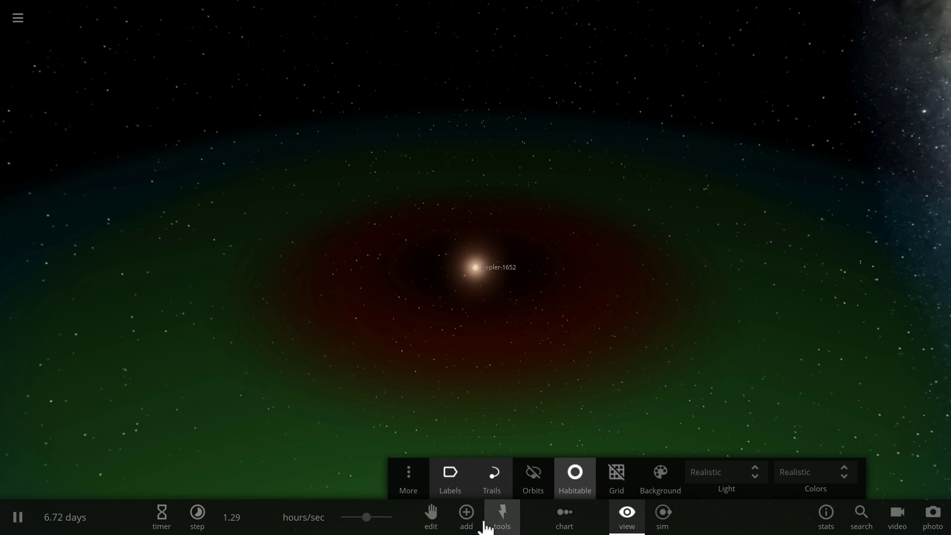
- Place a random rocky planet in orbit about 29 million km from Kepler-1652 and name it Kepler-1652b
left_click(468, 519)
left_click(238, 465)
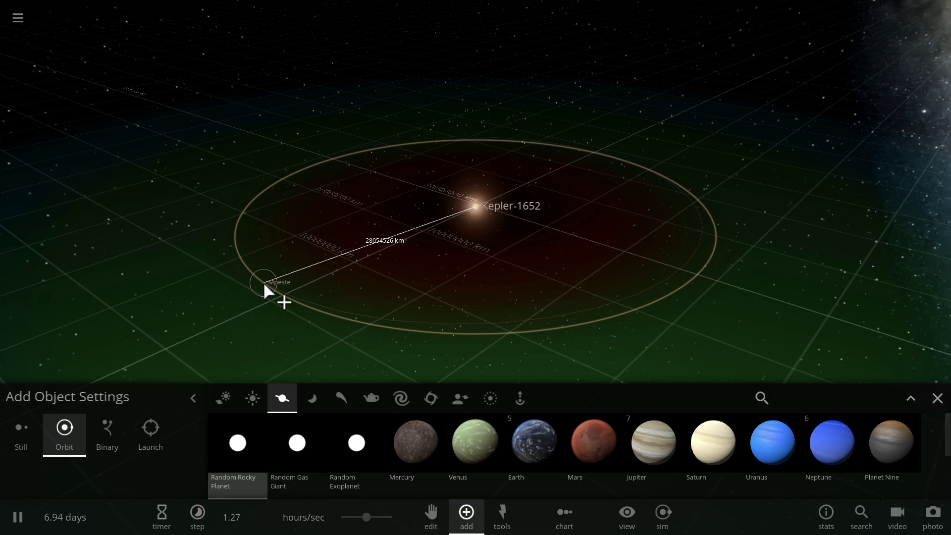
key("Escape")
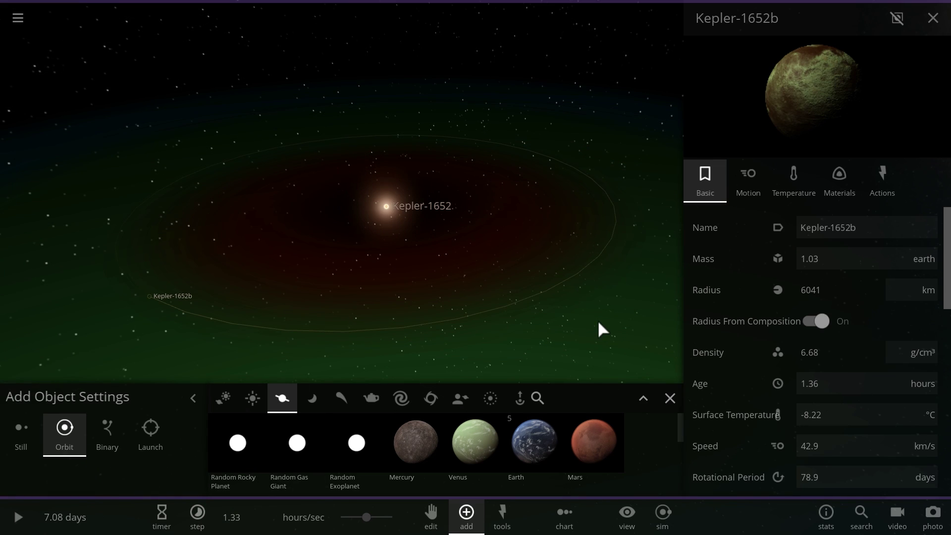
- Set both the rotational period and the orbital period of Kepler-1652b to 38 days, and close its properties
left_click(748, 196)
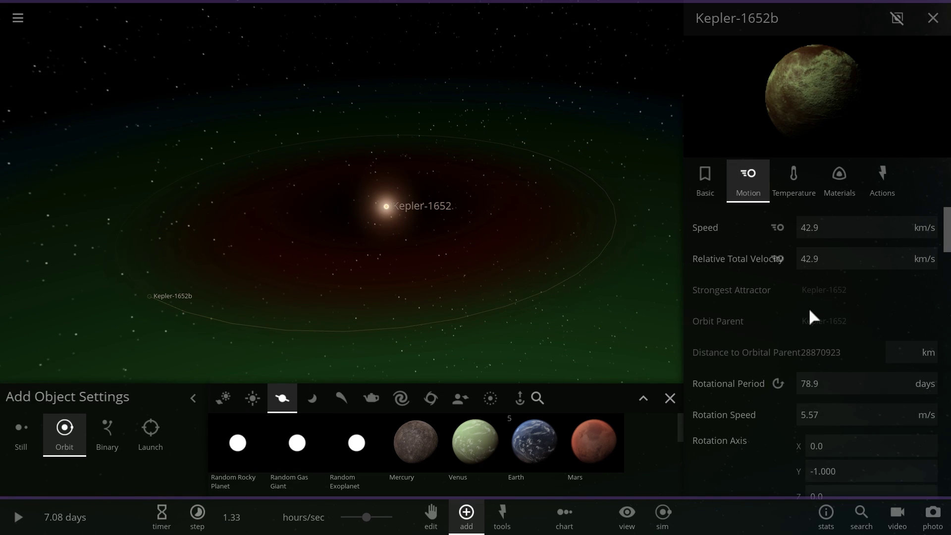
scroll(811, 314, "down", 3)
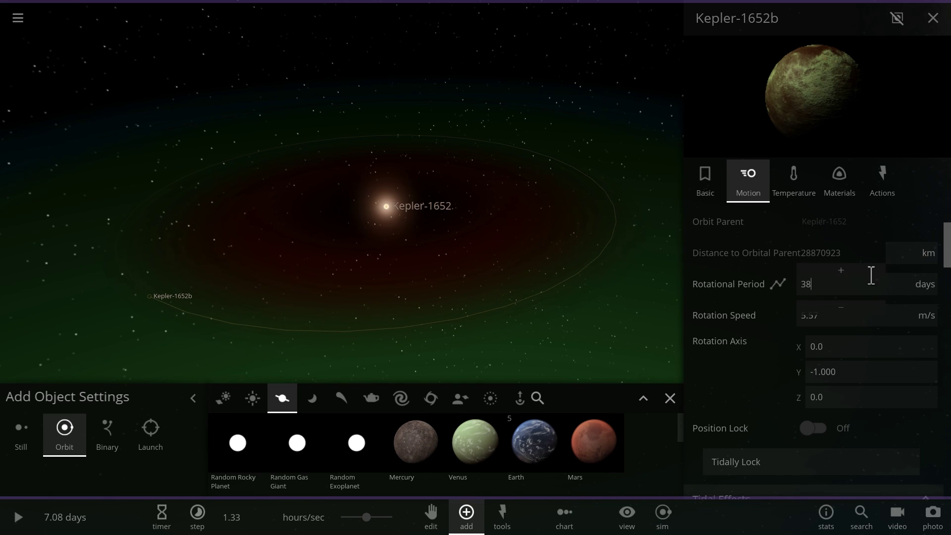
left_click_drag(948, 251, 944, 389)
scroll(871, 372, "down", 3)
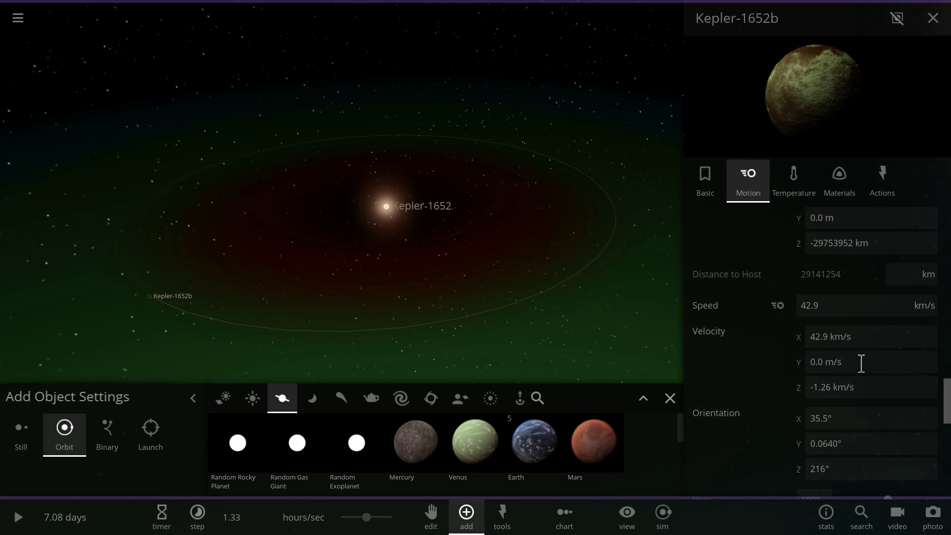
scroll(819, 337, "up", 5)
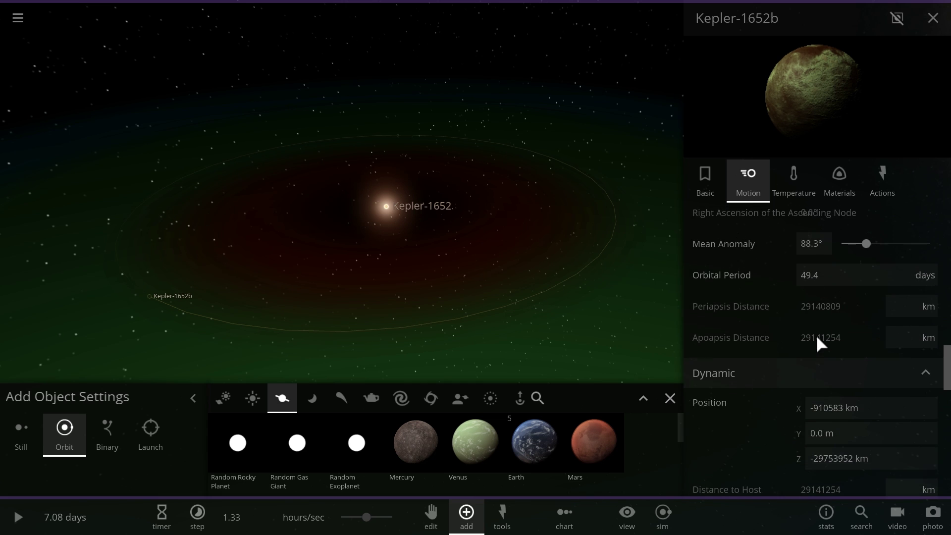
left_click(834, 278)
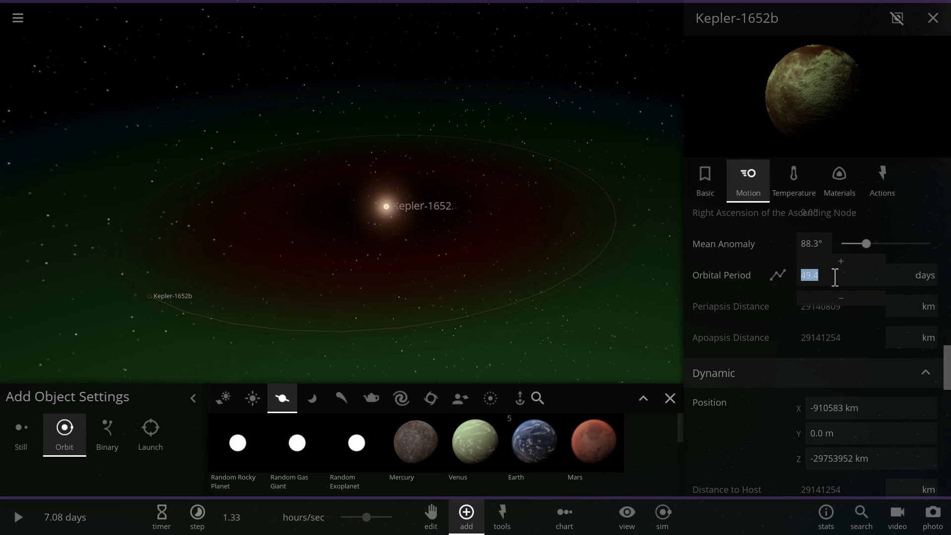
type("38")
key("Return")
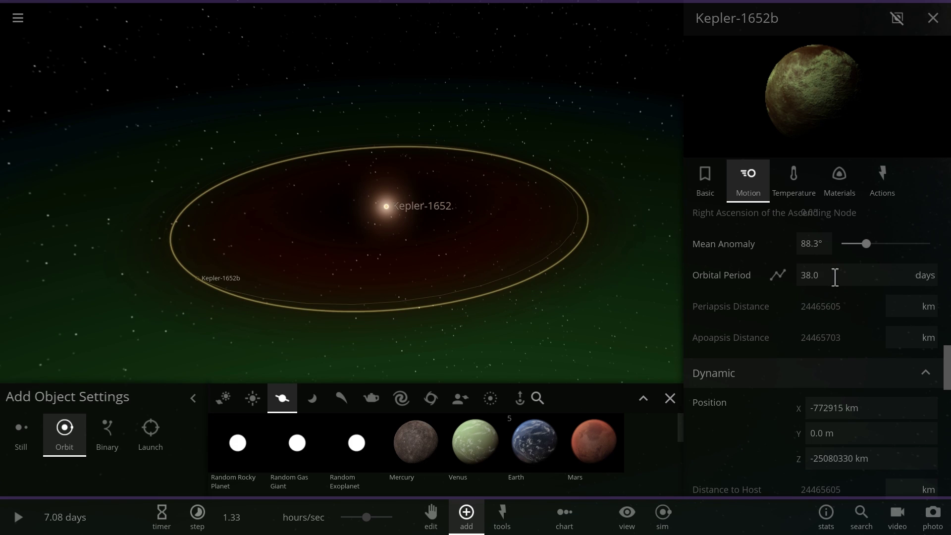
left_click(677, 406)
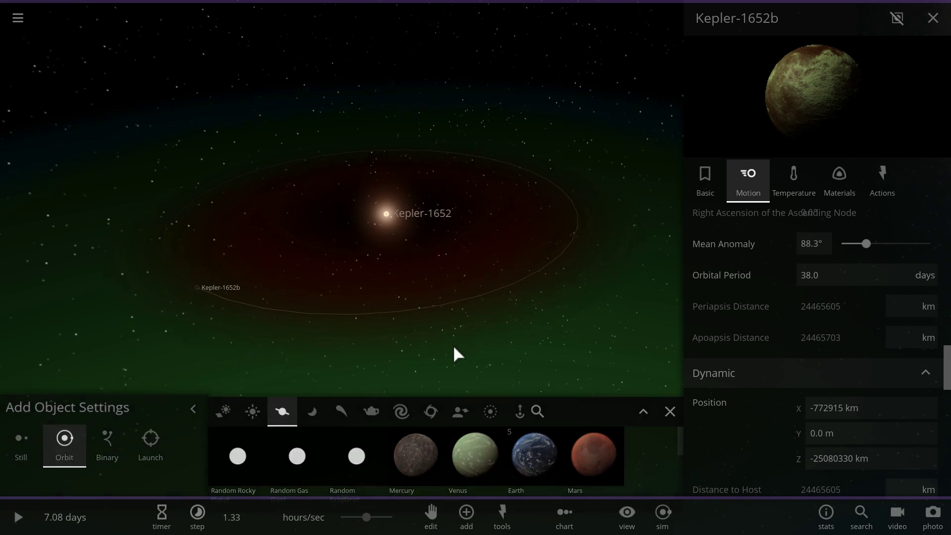
double_click(202, 365)
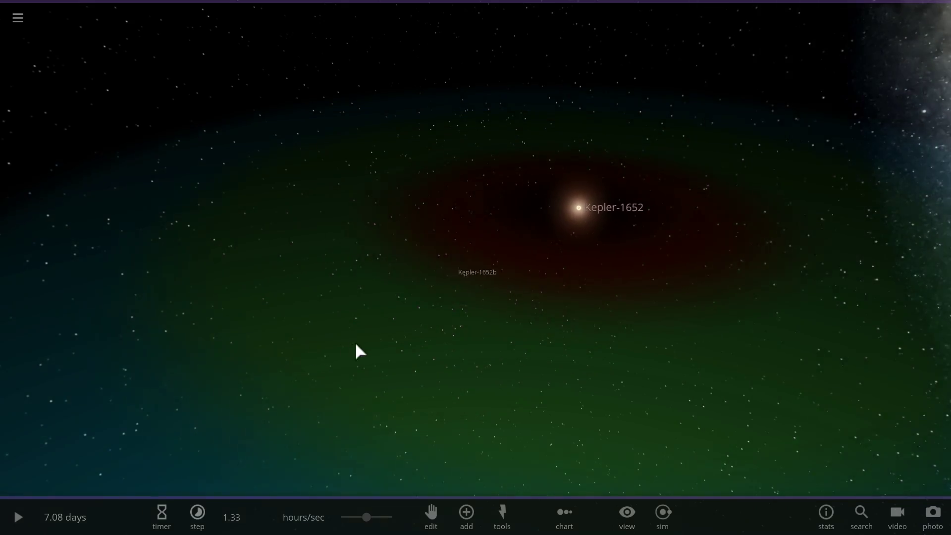
- Focus on Kepler-1652b, resume the simulation, and speed it up to about 8.4 hours per second
left_click(481, 266)
mouse_move(494, 299)
left_mouse_down()
mouse_move(516, 258)
mouse_move(485, 307)
left_mouse_up()
key("space")
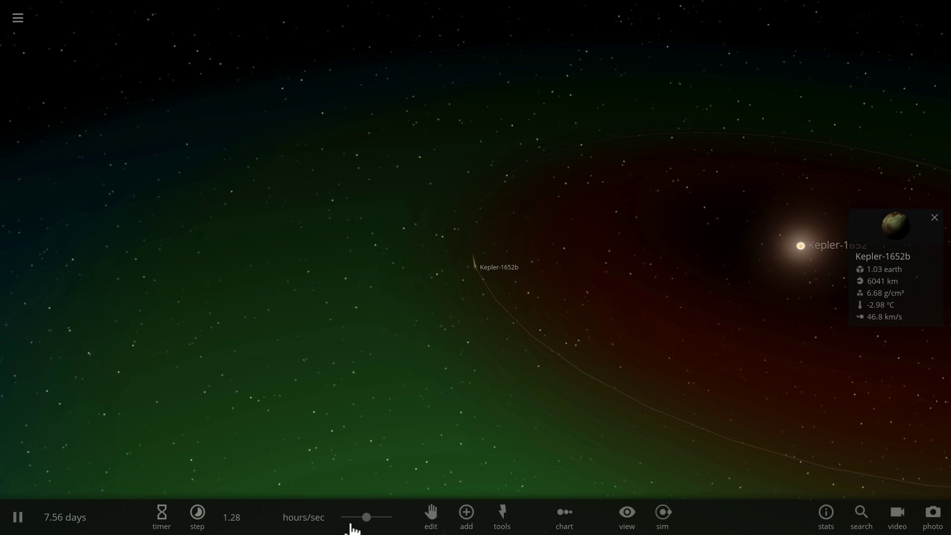
left_click_drag(367, 517, 381, 518)
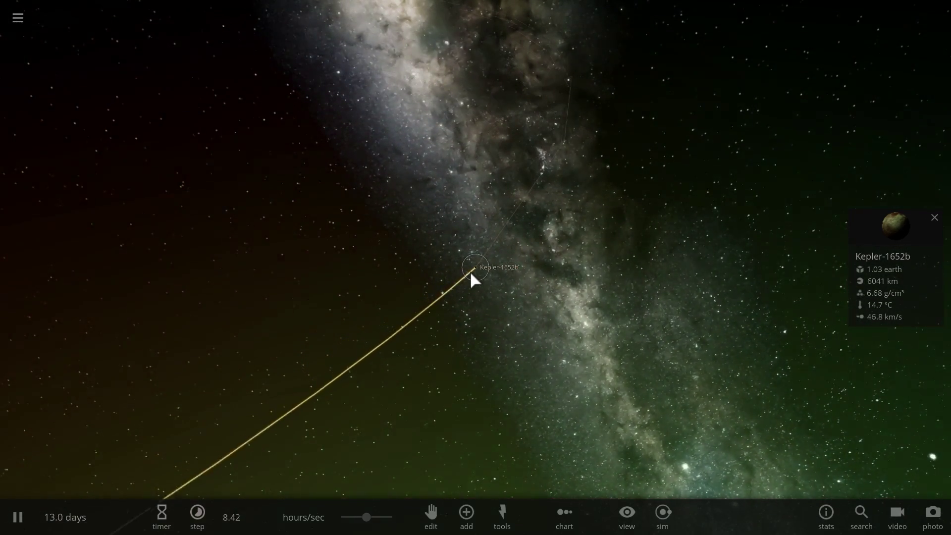
- Bring Kepler-1652b into close view and open its basic properties
double_click(470, 267)
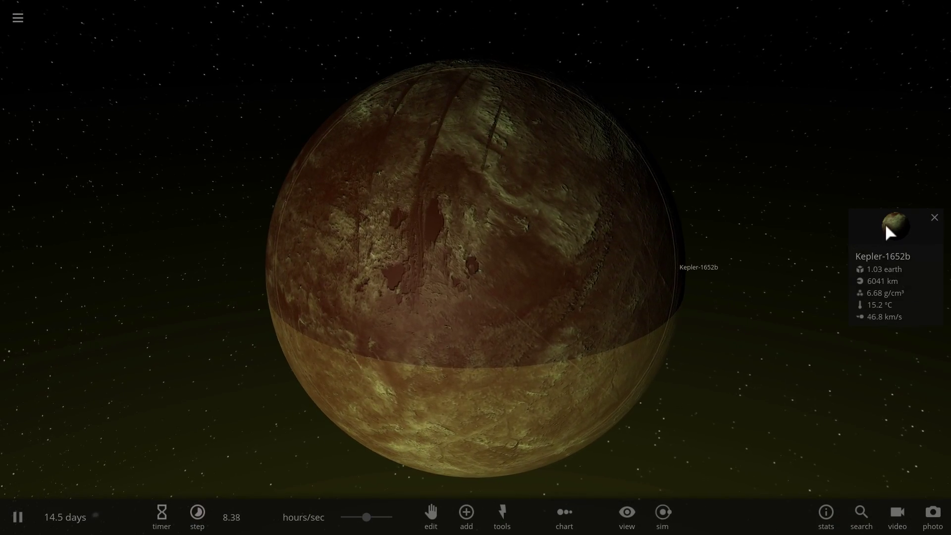
left_click(886, 227)
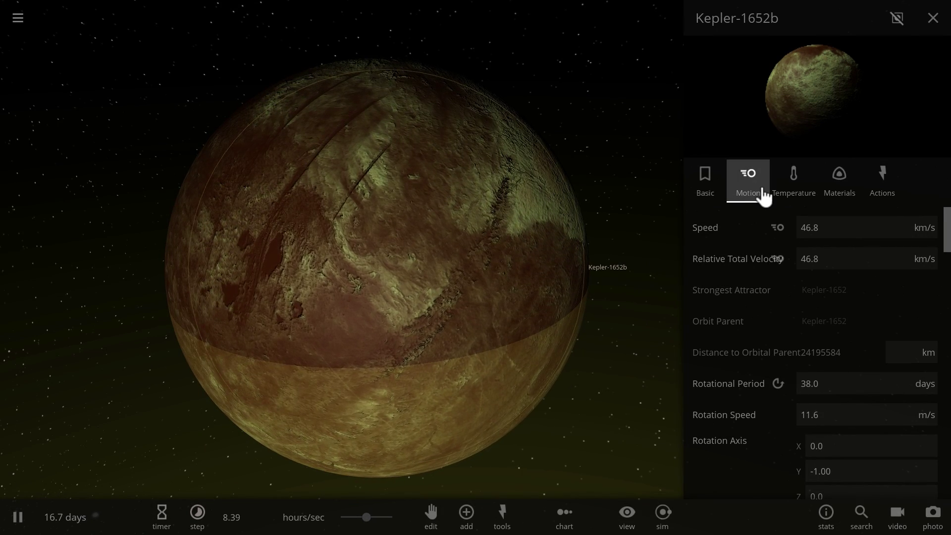
left_click(713, 192)
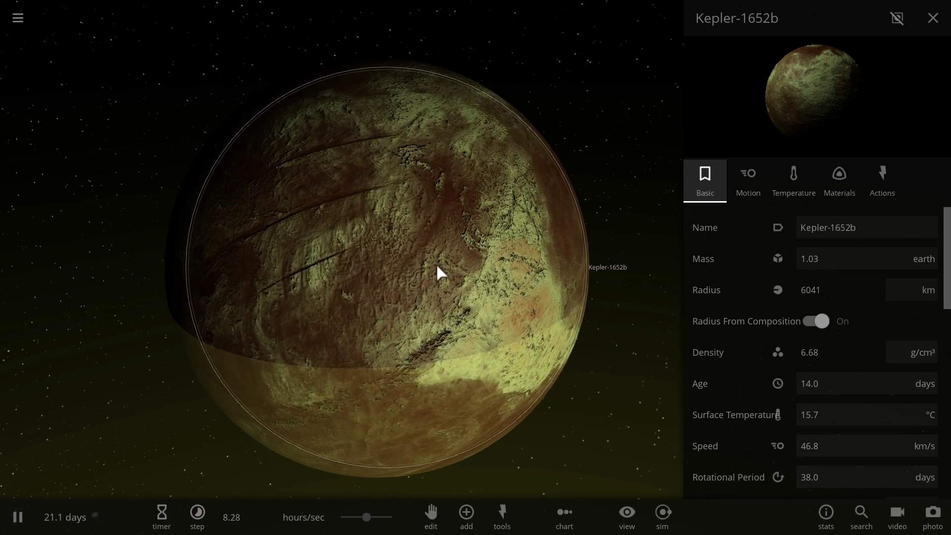
- Show Kepler-1652b's radius in Earth radii, turn off Radius From Composition, and set the radius to 1.6 earth
scroll(440, 271, "down", 5)
left_click_drag(495, 276, 528, 293)
scroll(427, 286, "up", 5)
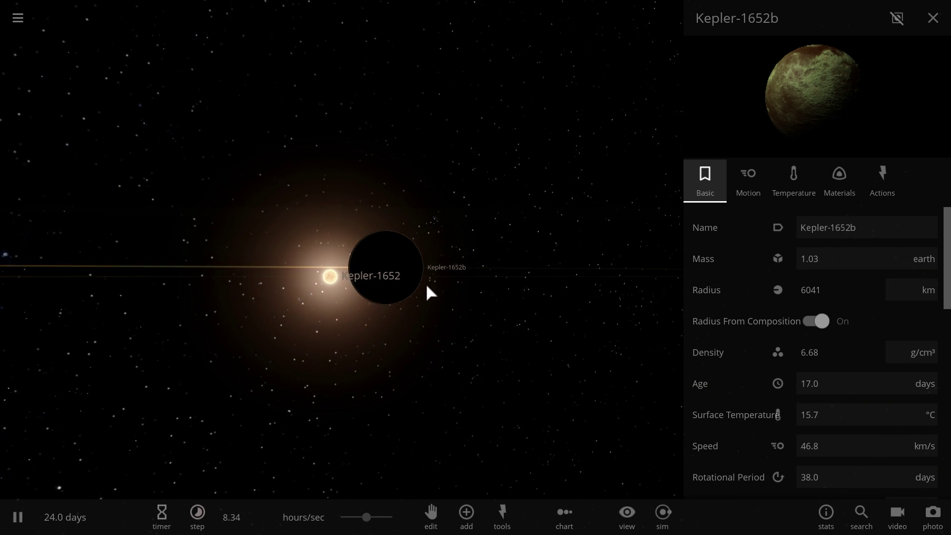
left_click(926, 292)
left_click(926, 245)
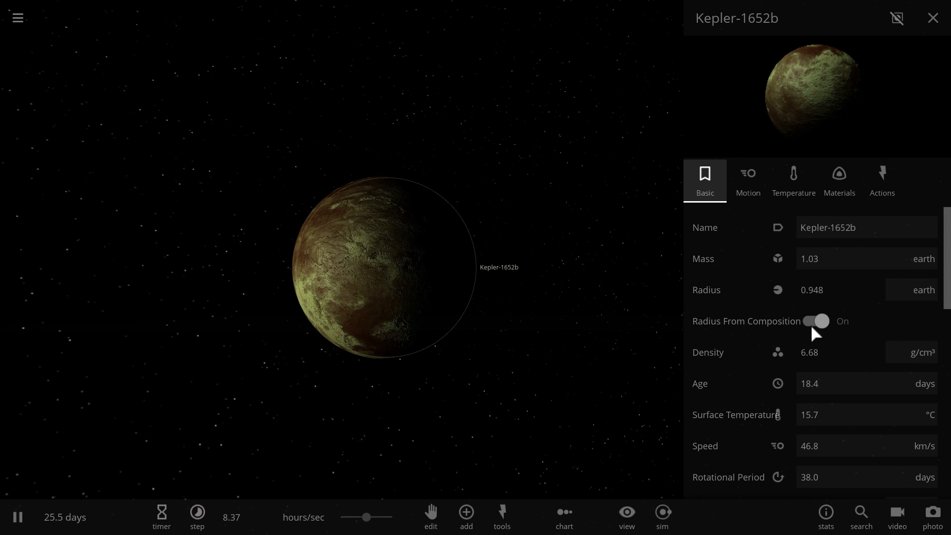
left_click(812, 322)
left_click(834, 293)
type("1.6")
key("Return")
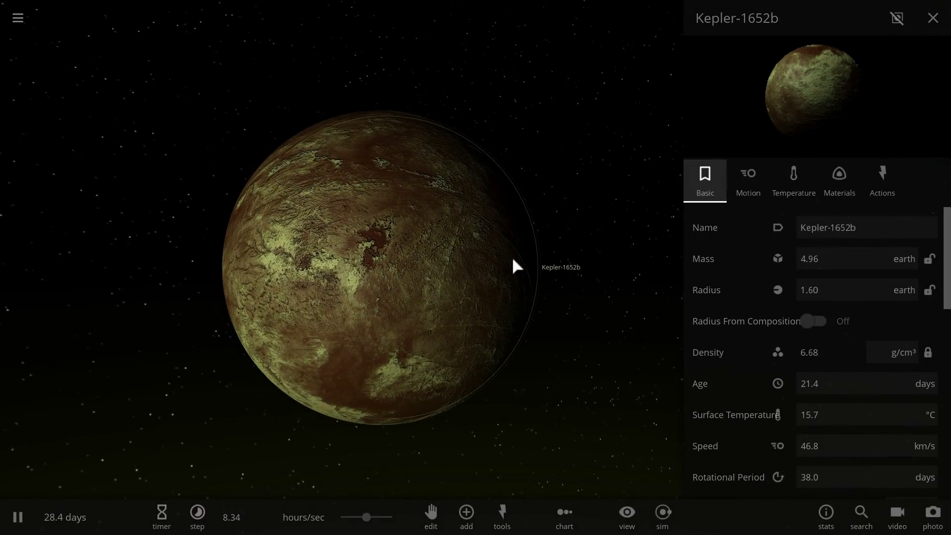
- Examine Kepler-1652b's surface and review its density, surface gravity, appearance settings and orbital elements
scroll(525, 272, "down", 3)
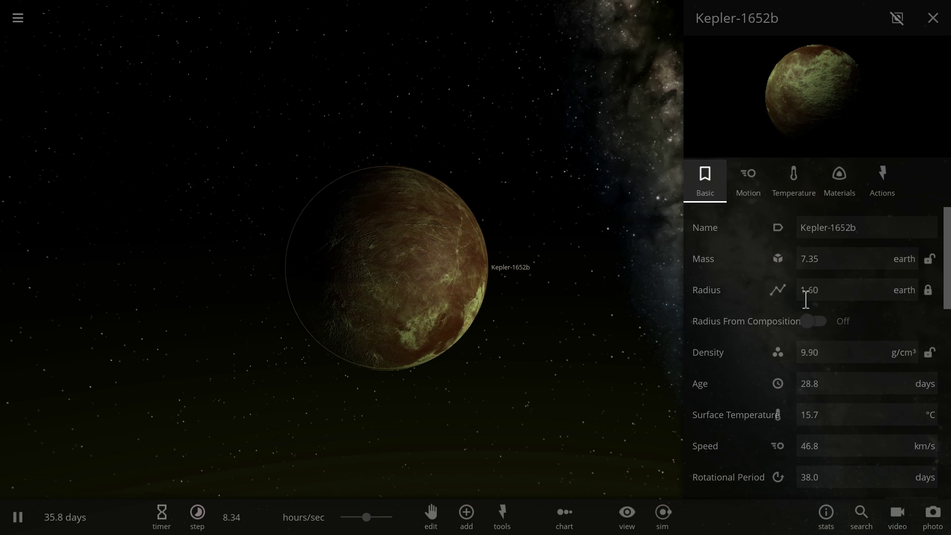
scroll(806, 299, "down", 3)
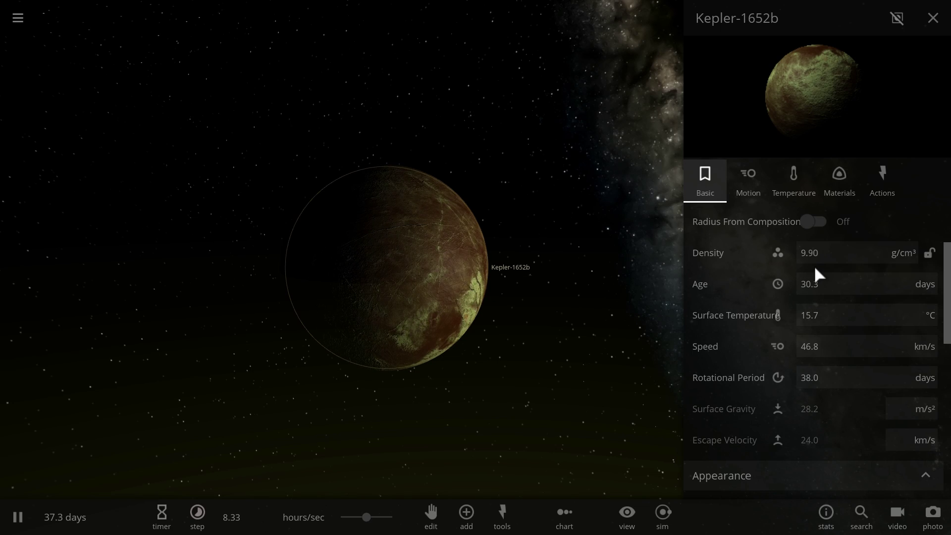
left_click_drag(488, 277, 358, 279)
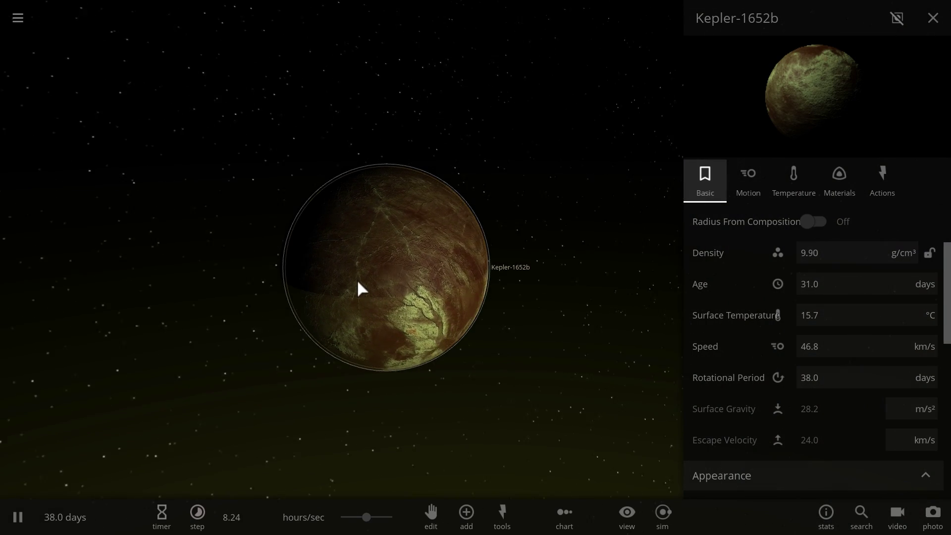
scroll(490, 270, "up", 3)
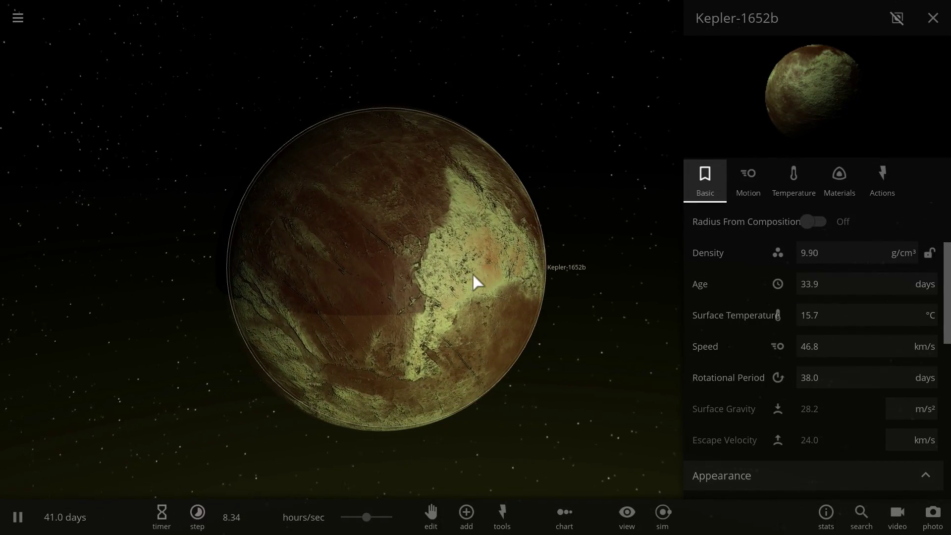
scroll(818, 307, "down", 2)
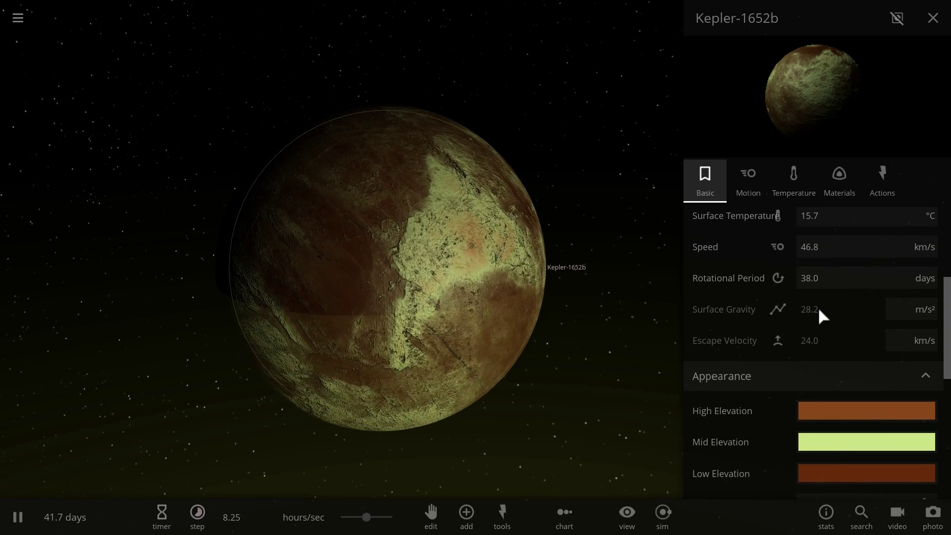
scroll(819, 307, "down", 4)
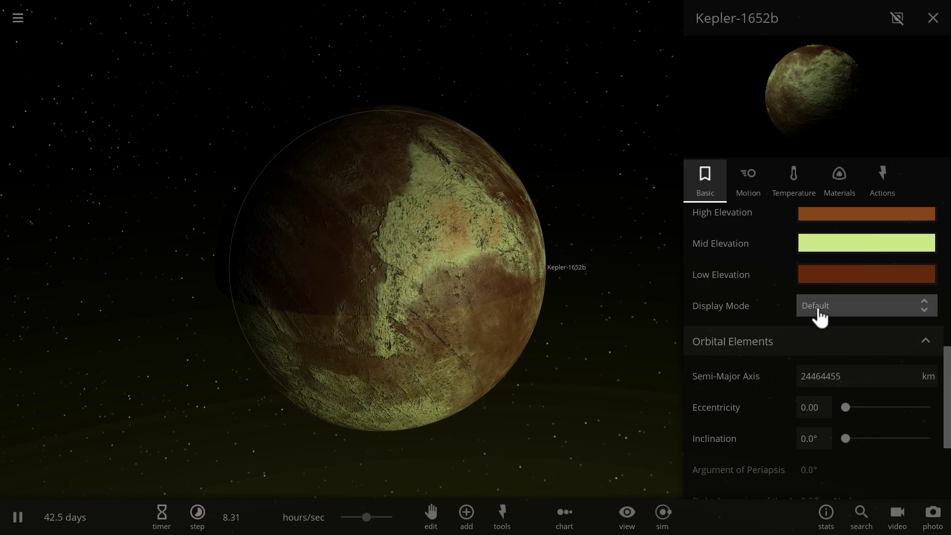
scroll(818, 312, "down", 2)
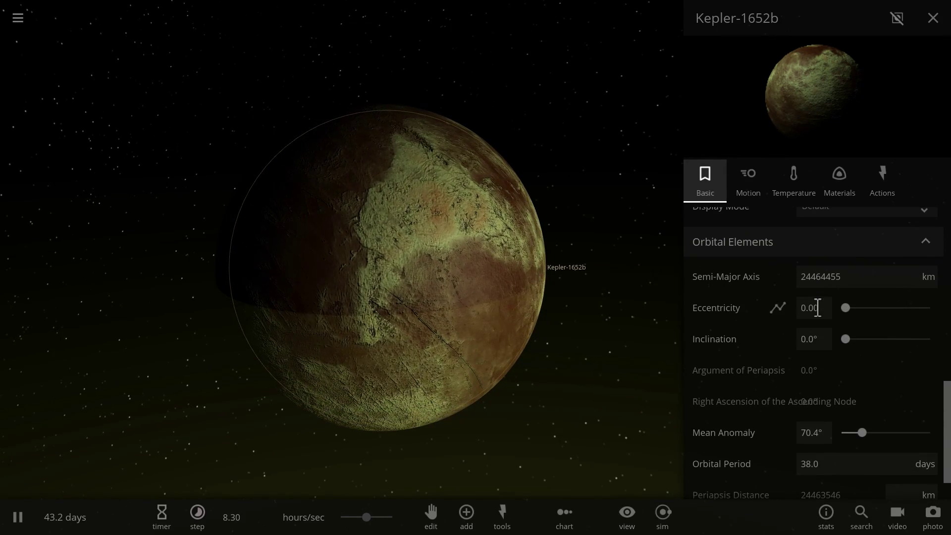
scroll(818, 311, "down", 1)
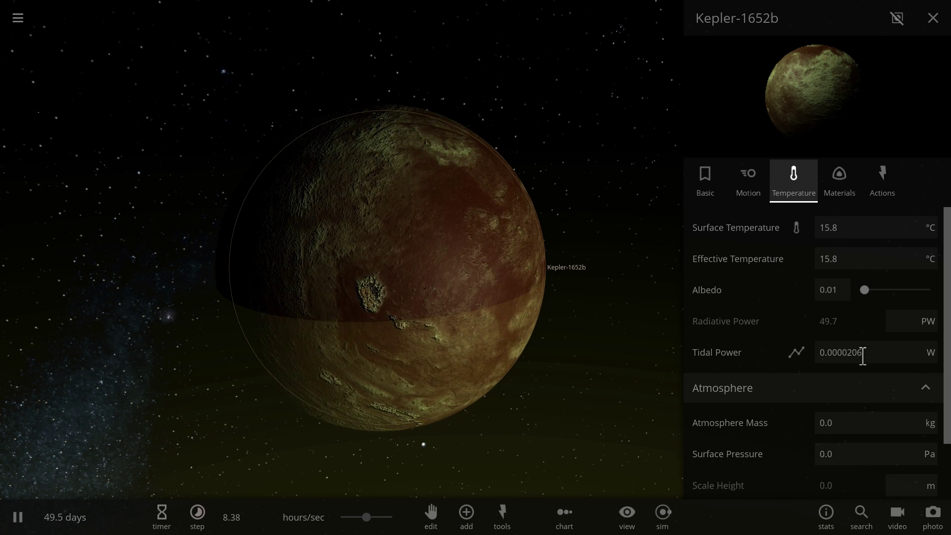
- Give Kepler-1652b an atmosphere with a surface pressure of 1 atm
scroll(850, 353, "down", 1)
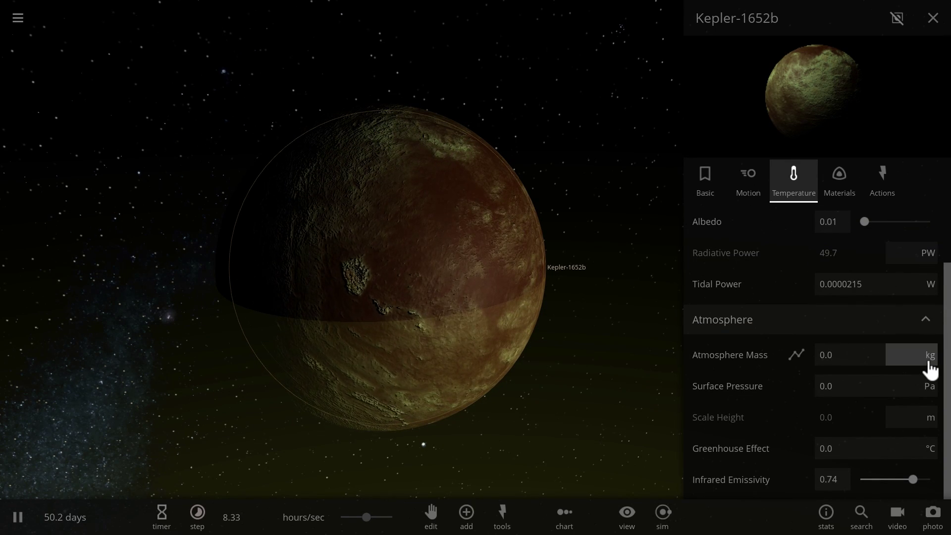
left_click(862, 385)
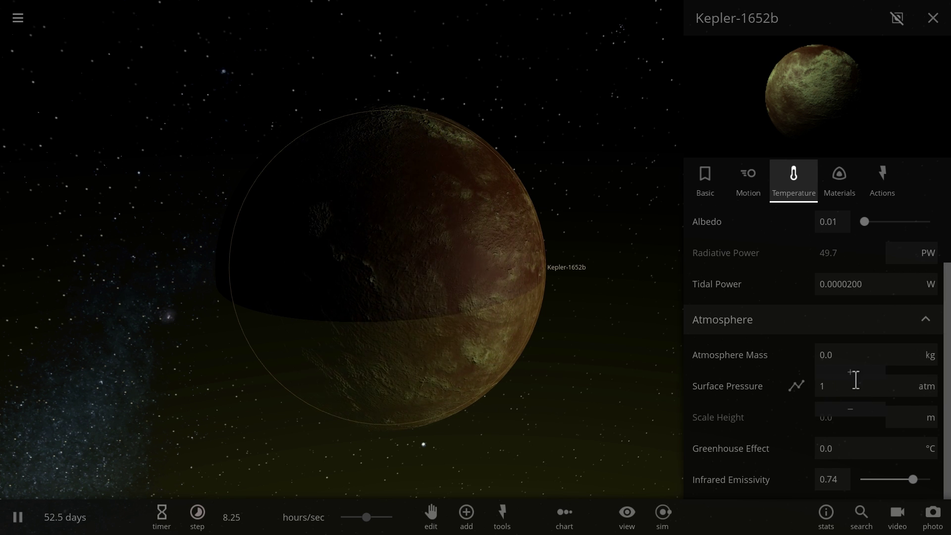
left_click(855, 380)
type("1")
key("Return")
scroll(842, 369, "up", 1)
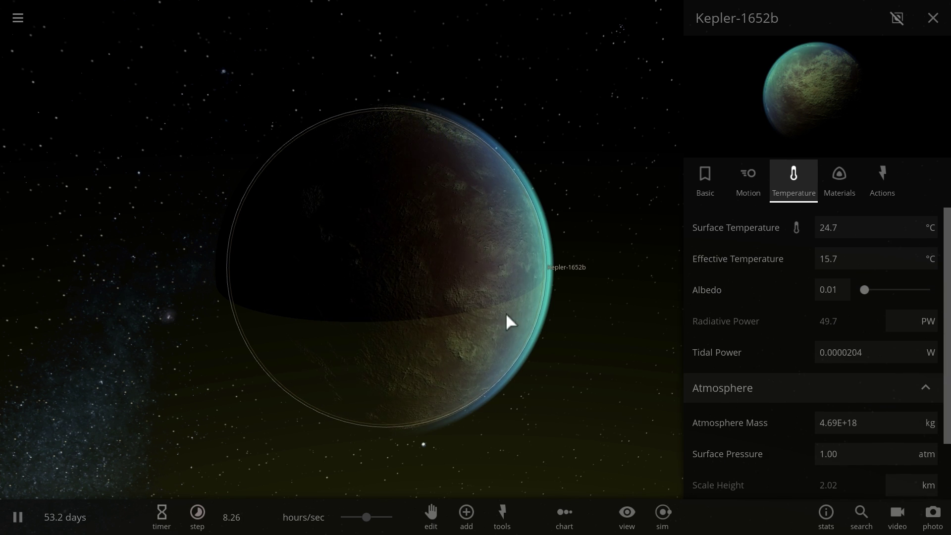
- Add 1% water to Kepler-1652b's material composition
left_click_drag(505, 312, 403, 297)
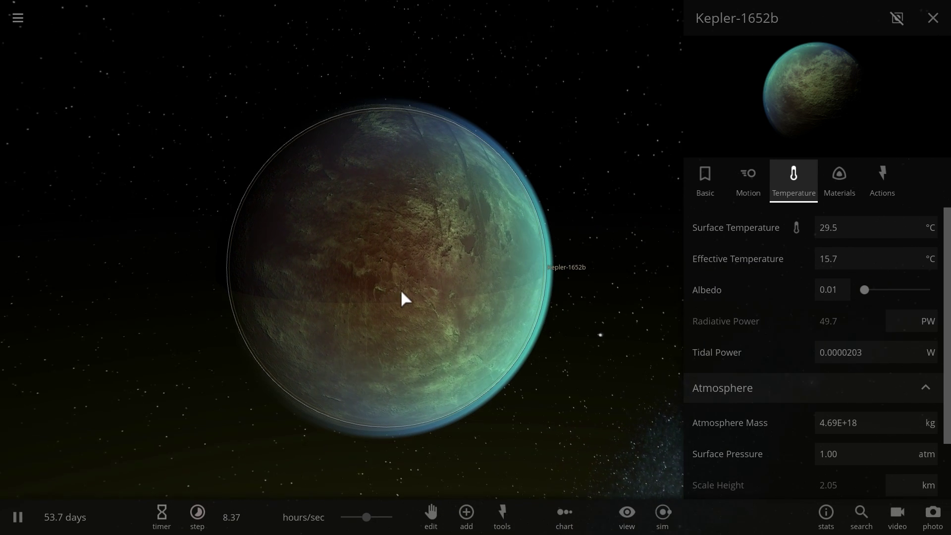
left_click(828, 191)
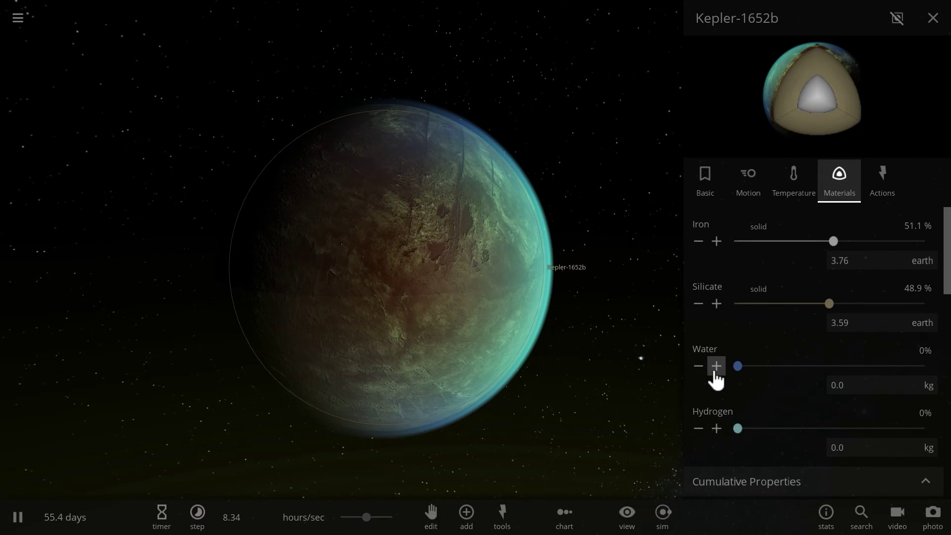
left_click(715, 366)
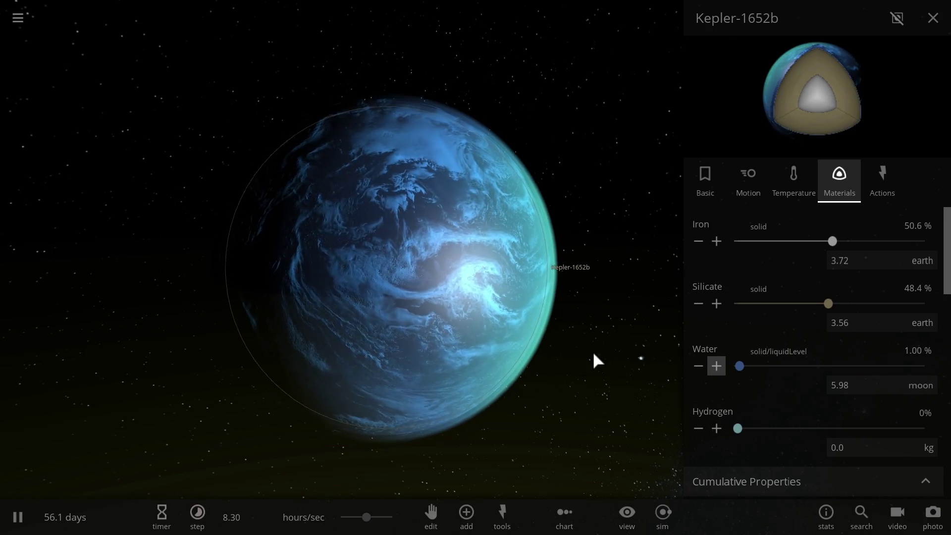
- Examine Kepler-1652b's surface and clouds from several angles and distances, and review its basic properties
scroll(529, 344, "up", 3)
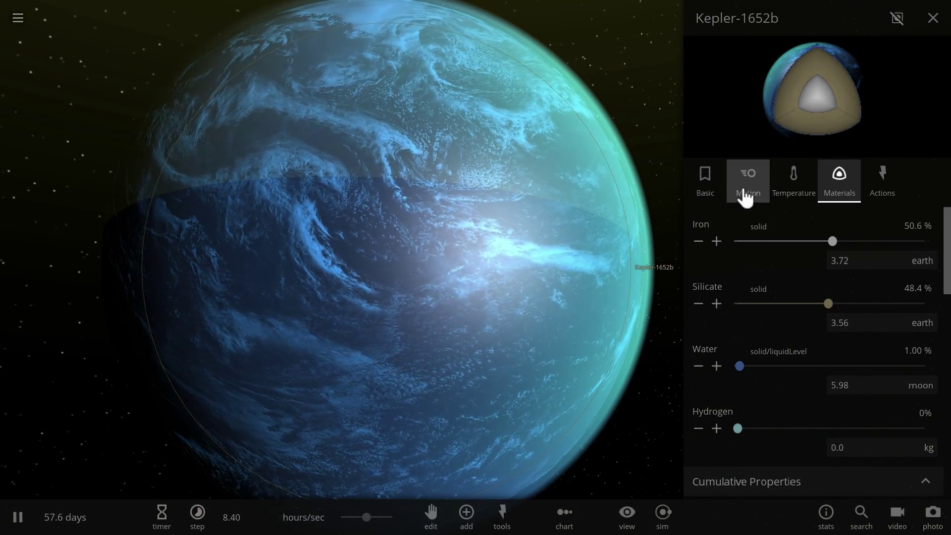
left_click(745, 196)
left_click(713, 191)
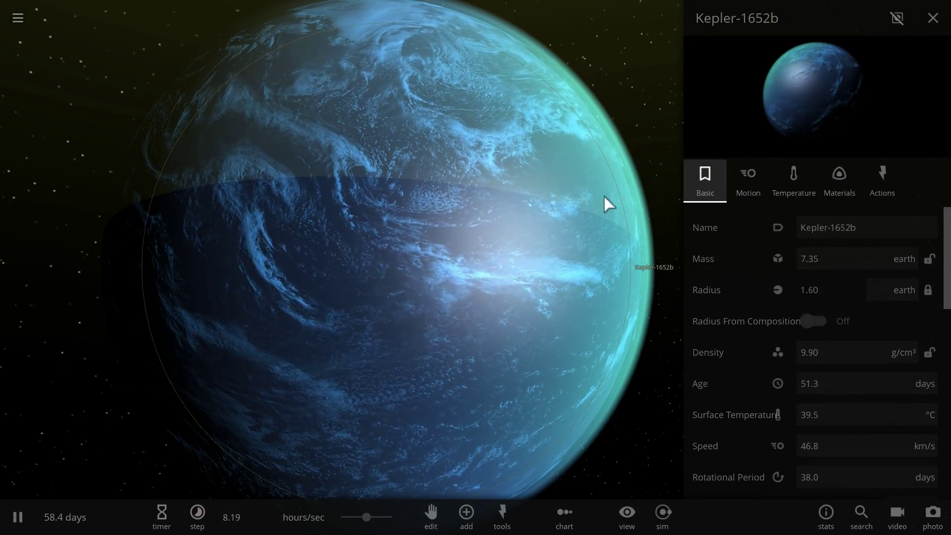
right_click_drag(518, 212, 498, 261)
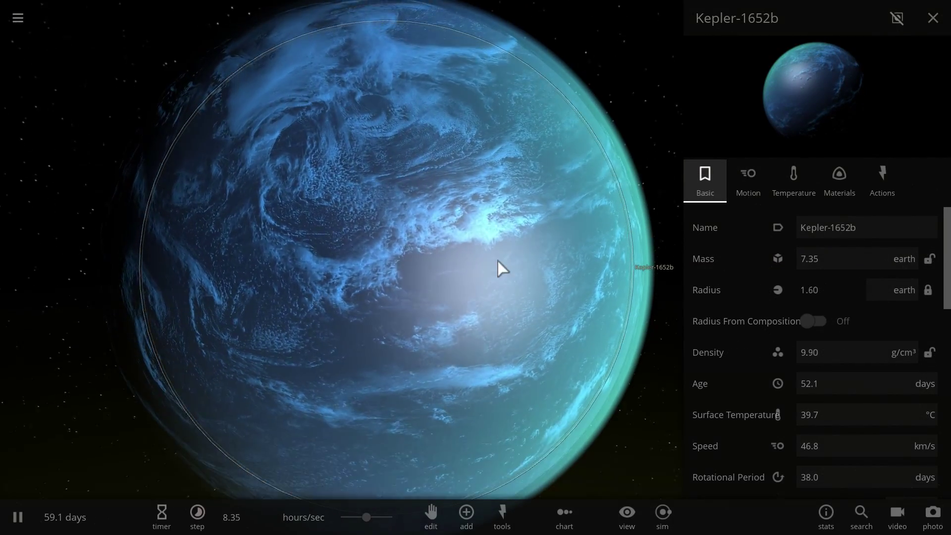
scroll(539, 233, "down", 3)
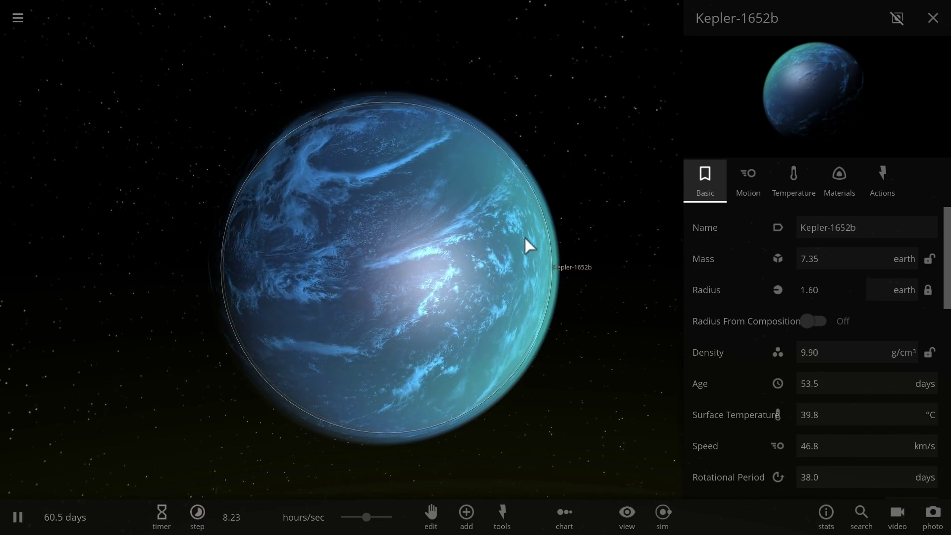
scroll(518, 236, "up", 3)
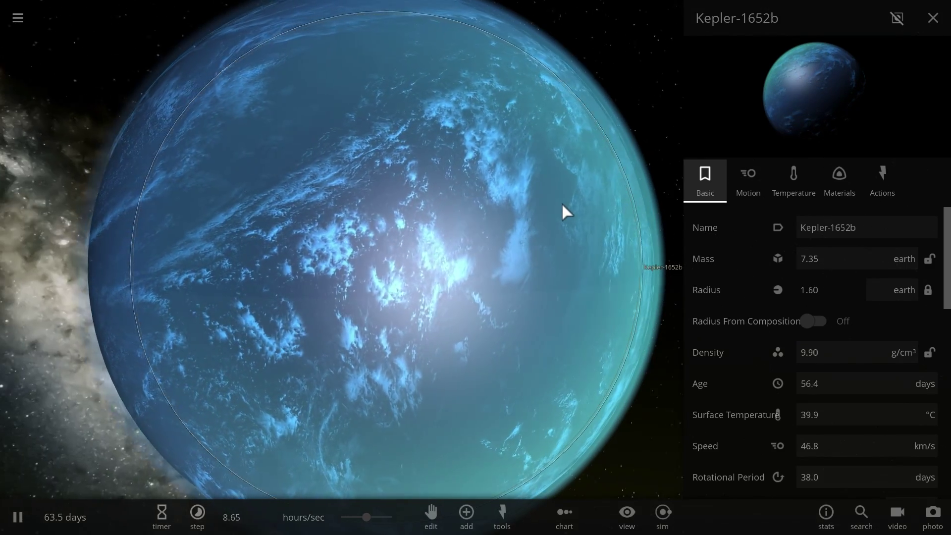
scroll(560, 199, "down", 3)
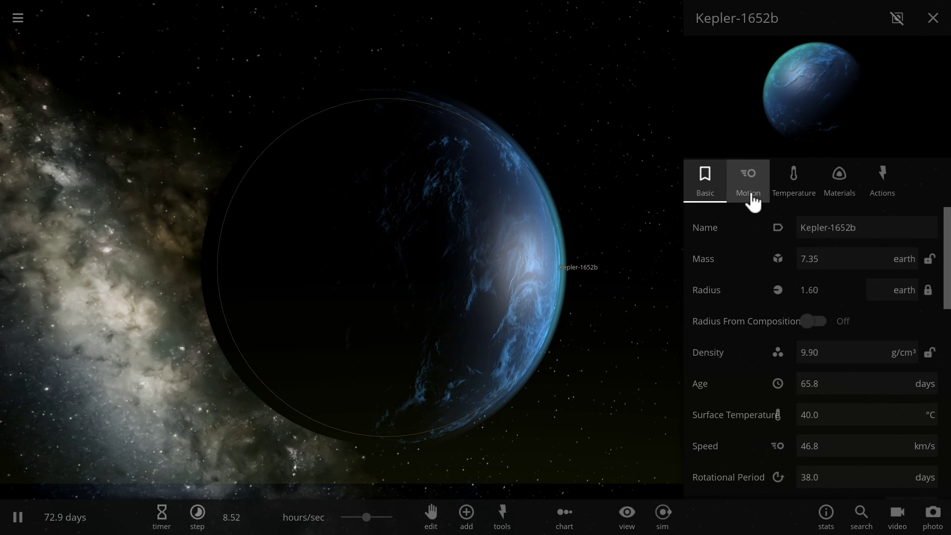
right_click_drag(537, 274, 347, 299)
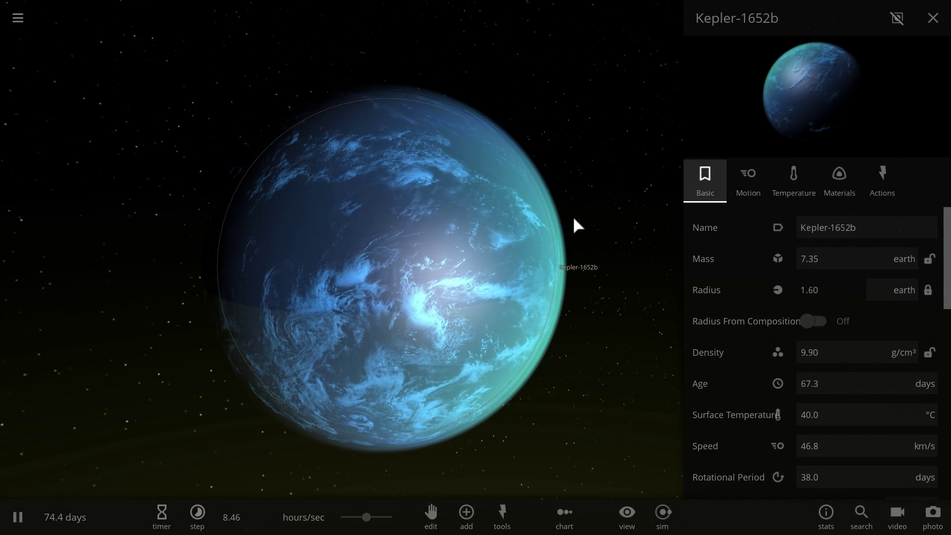
- Set Kepler-1652b's magnetosphere value to 10 and its magnetic field to 1 Gauss, and show the magnetosphere
left_click(836, 187)
scroll(743, 275, "down", 5)
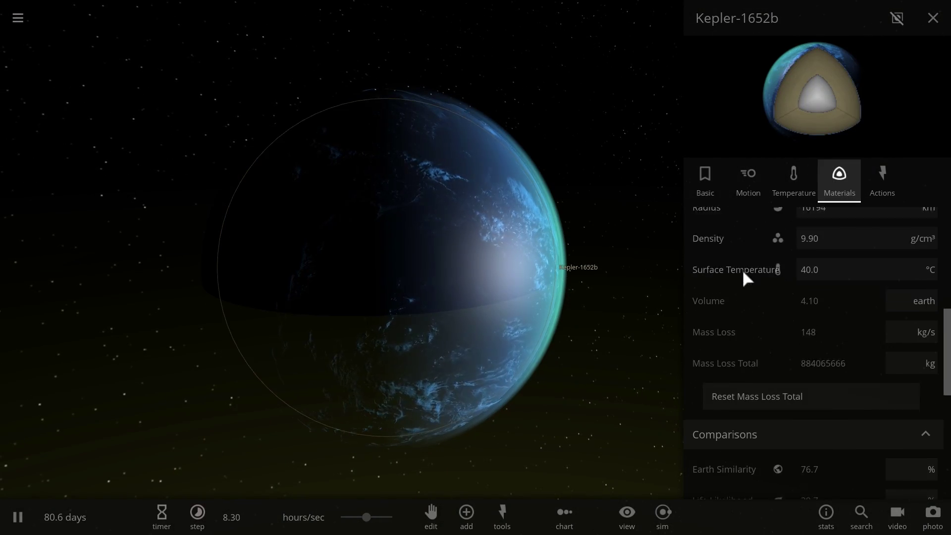
scroll(742, 269, "down", 3)
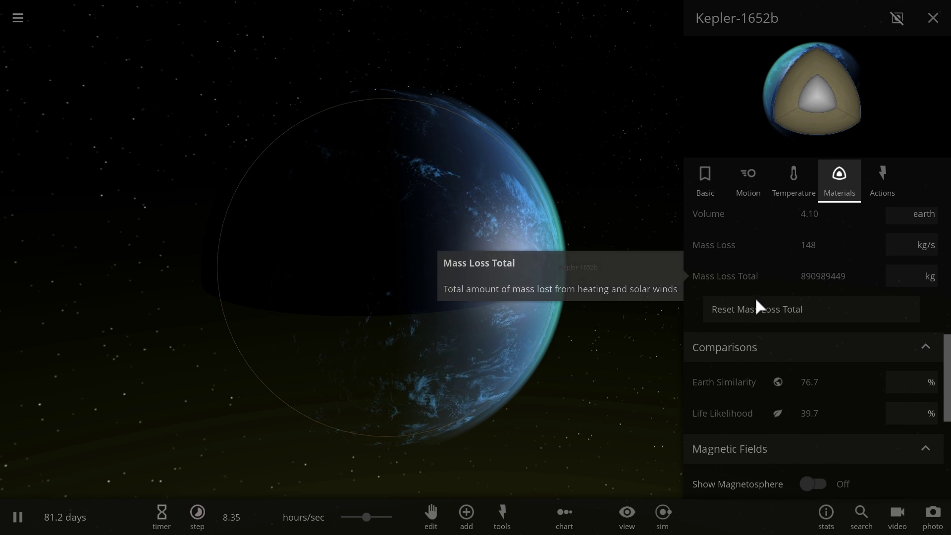
scroll(789, 352, "up", 3)
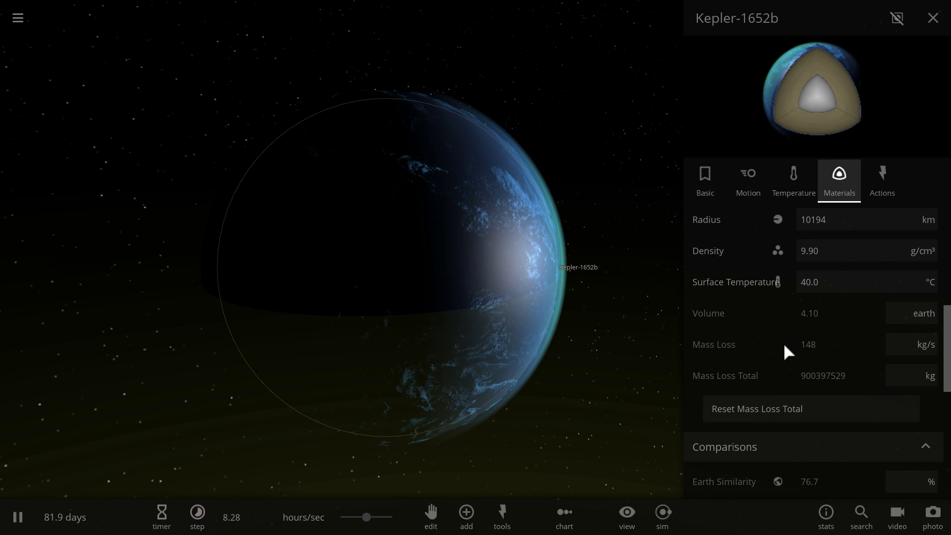
scroll(783, 343, "down", 5)
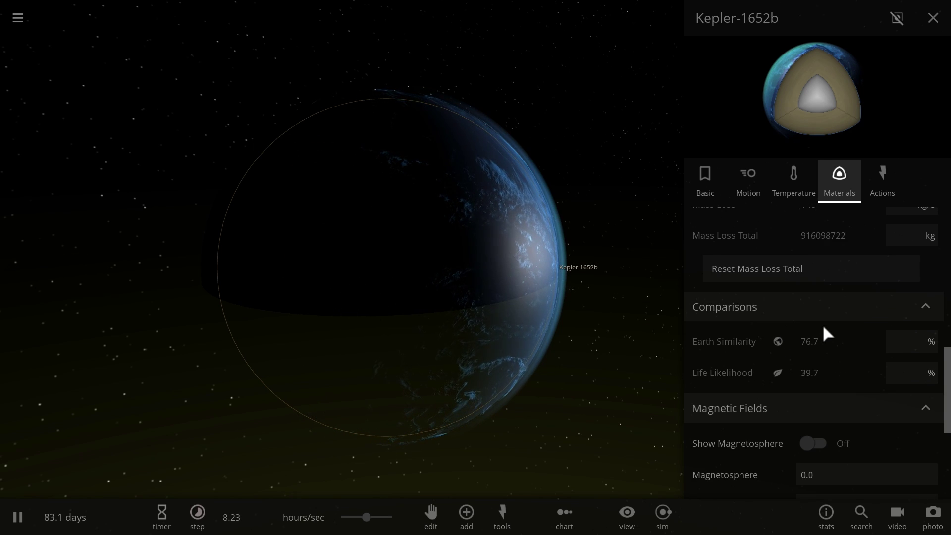
scroll(821, 382, "down", 3)
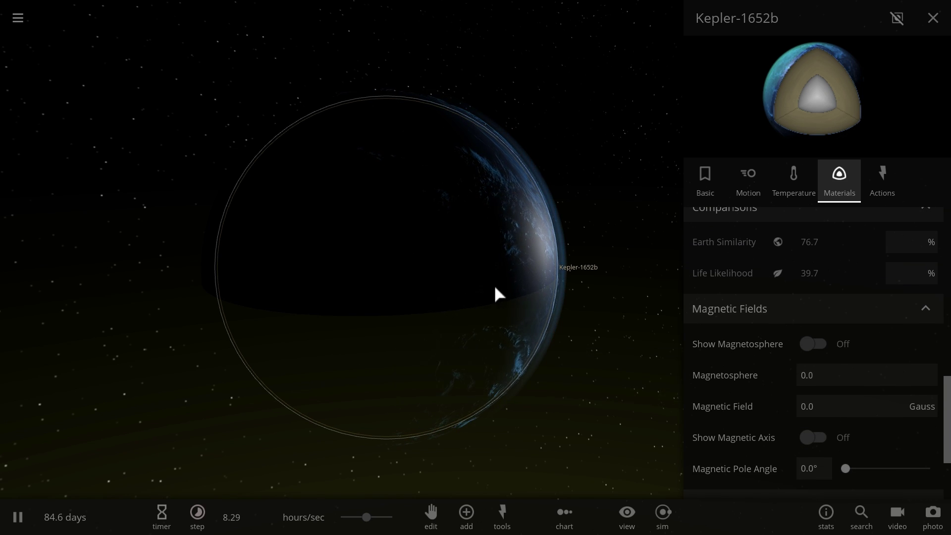
right_click_drag(356, 294, 302, 273)
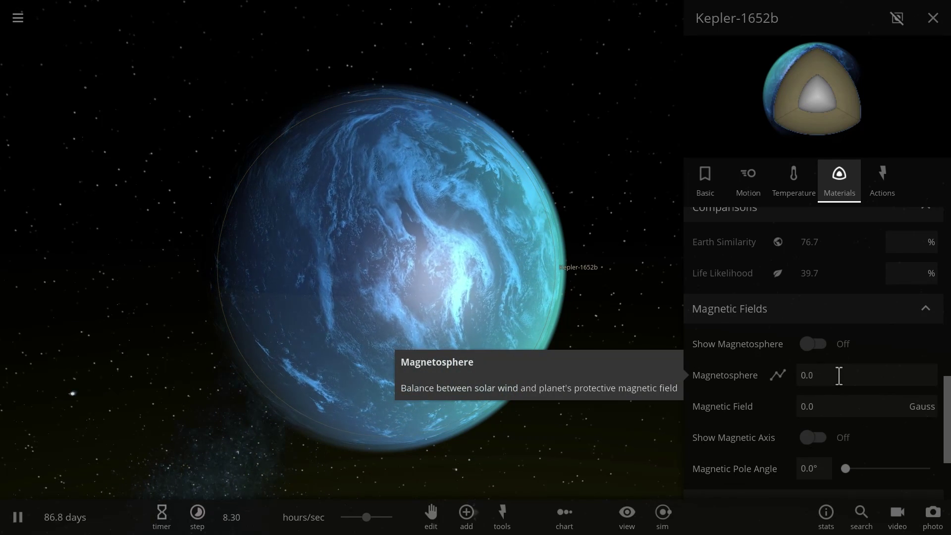
left_click(838, 375)
type("1")
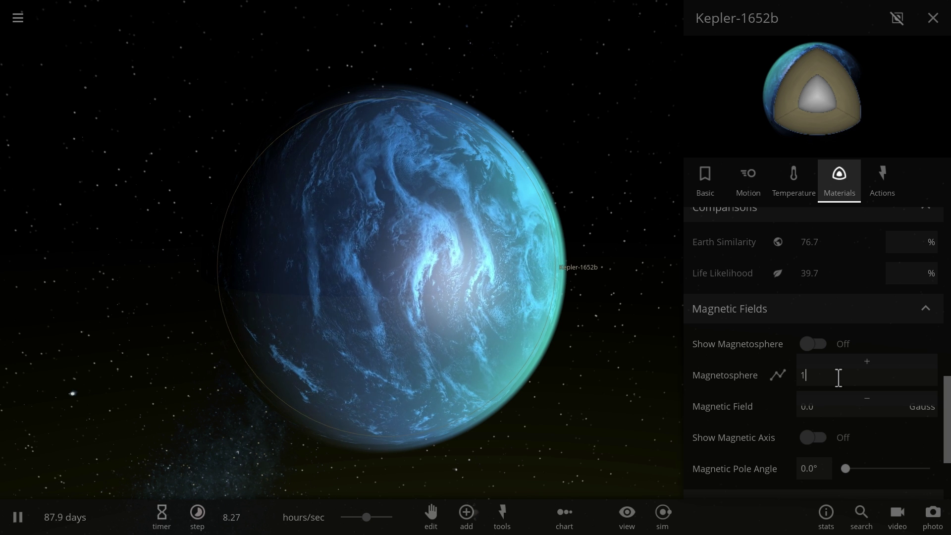
type("0")
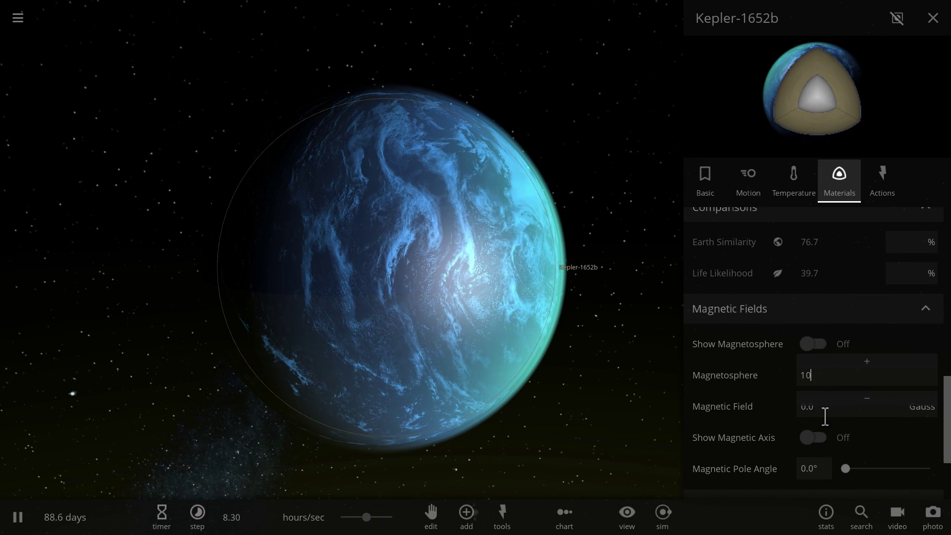
left_click(825, 417)
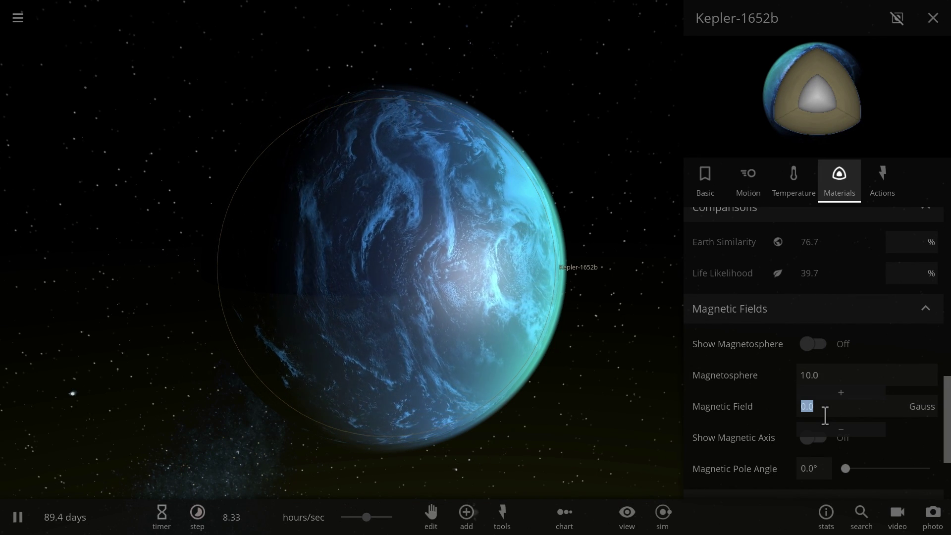
type("1")
key("Return")
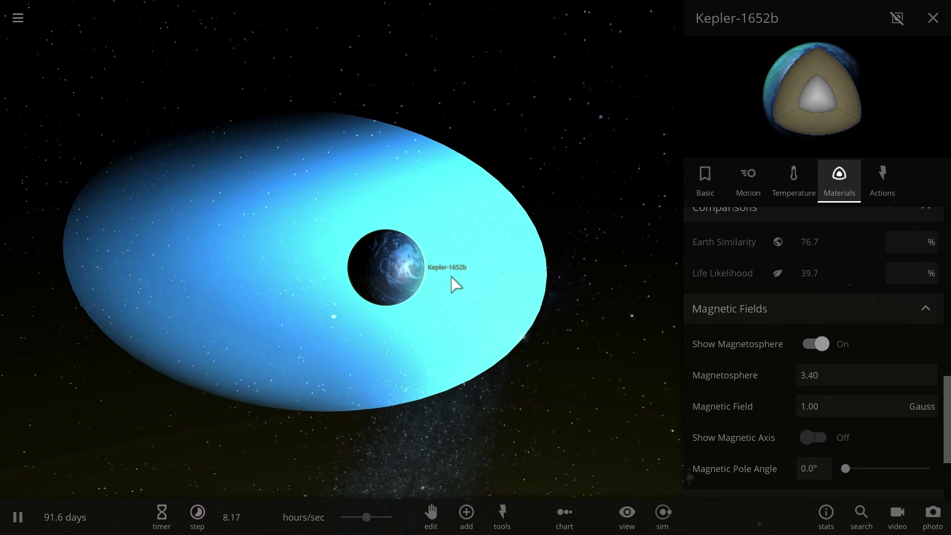
- Raise Kepler-1652b's magnetic field to 1.61 Gauss and close its properties
scroll(451, 275, "up", 4)
left_click_drag(477, 276, 428, 263)
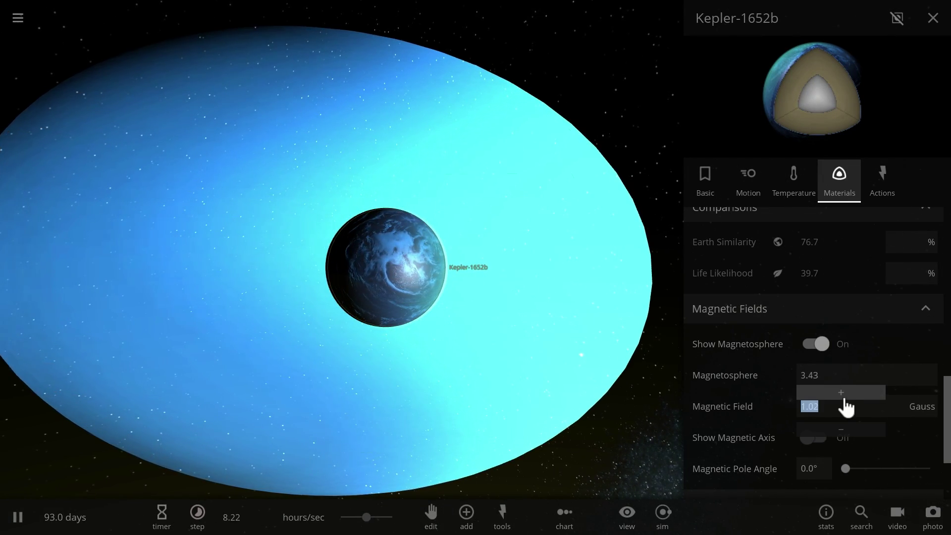
left_click(843, 398)
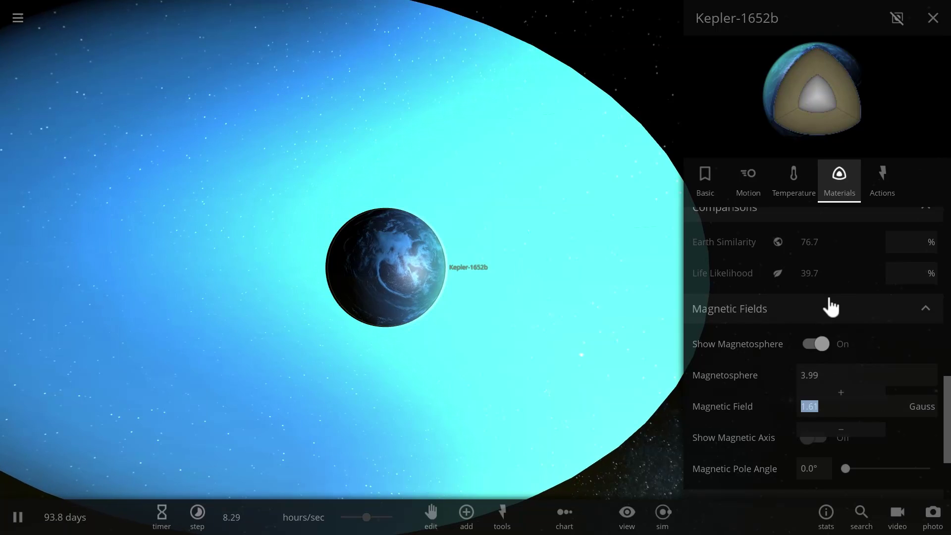
scroll(831, 307, "up", 2)
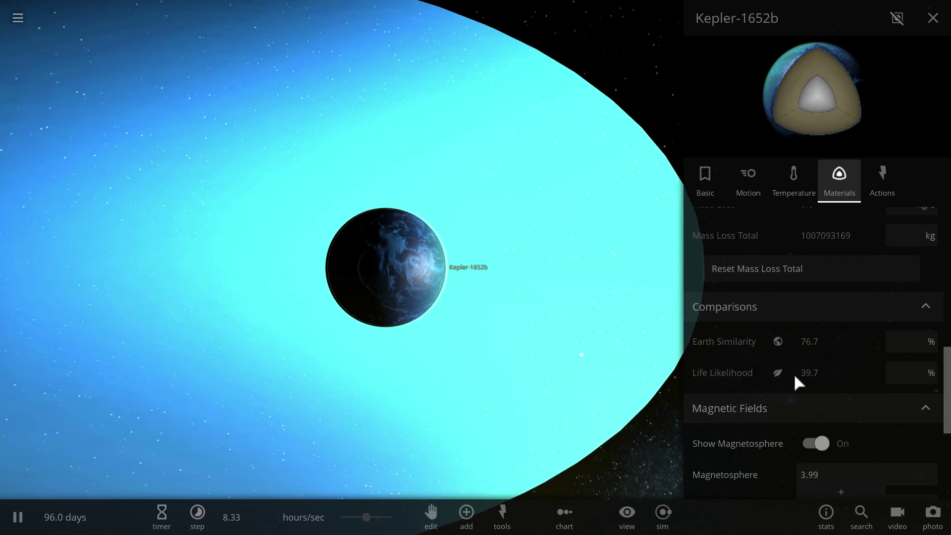
left_click(505, 303)
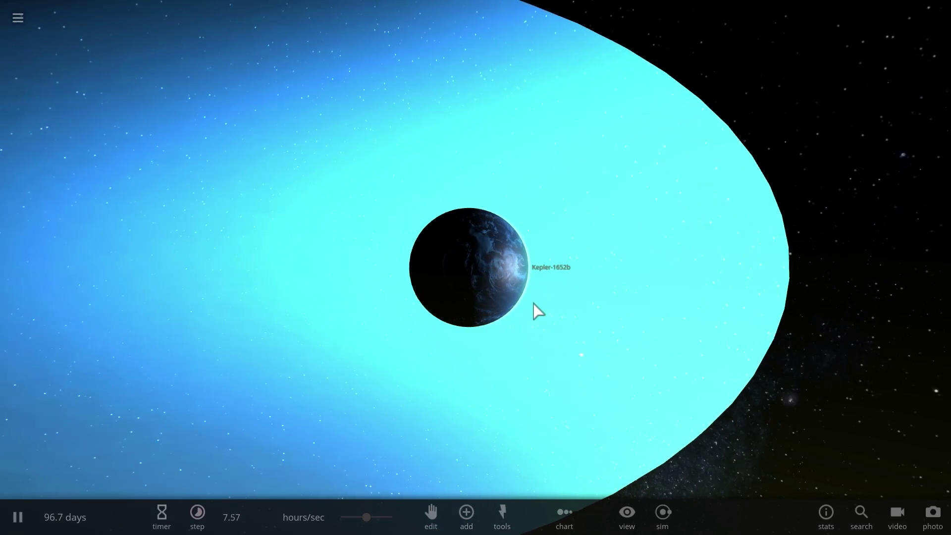
- Examine Kepler-1652b's magnetosphere, day and night sides and clouds from several angles and distances
mouse_move(500, 297)
right_click_drag(499, 295, 645, 298)
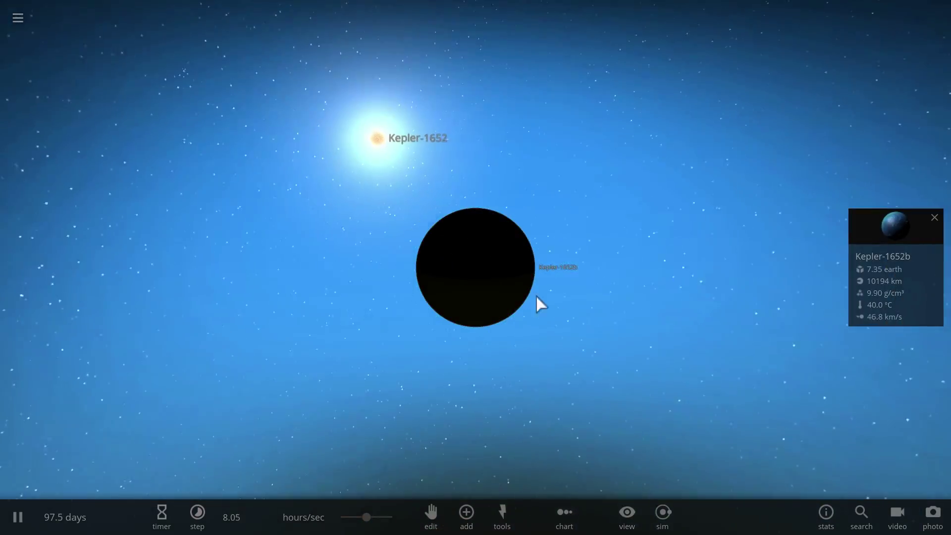
right_click_drag(537, 296, 681, 262)
scroll(625, 266, "up", 3)
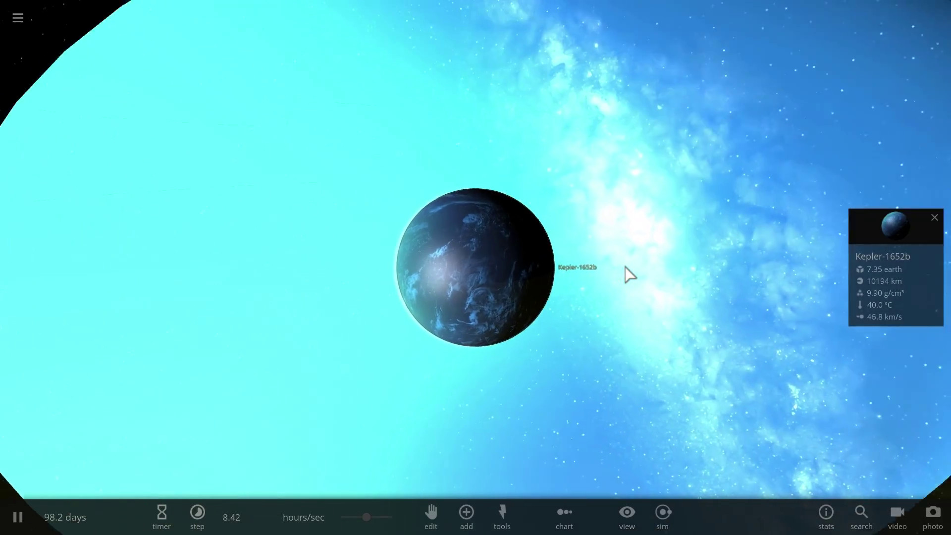
scroll(625, 267, "up", 5)
right_click_drag(555, 268, 483, 263)
scroll(496, 269, "down", 3)
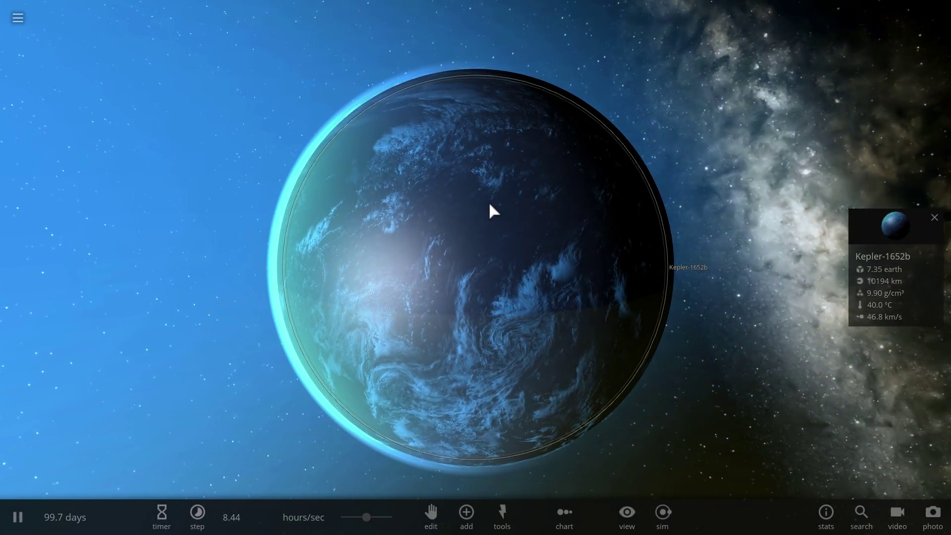
right_click_drag(471, 203, 491, 208)
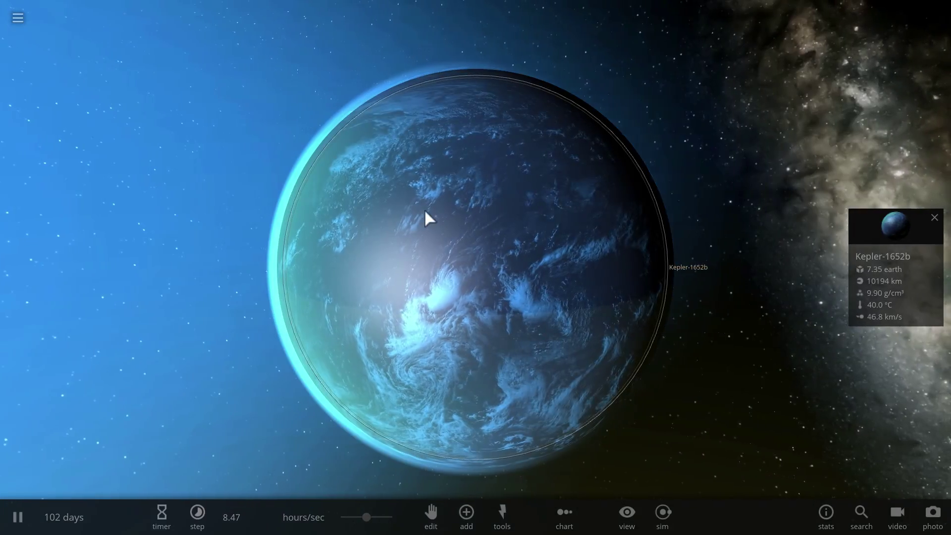
right_click_drag(424, 211, 501, 208)
left_click_drag(501, 209, 543, 208)
scroll(541, 207, "down", 5)
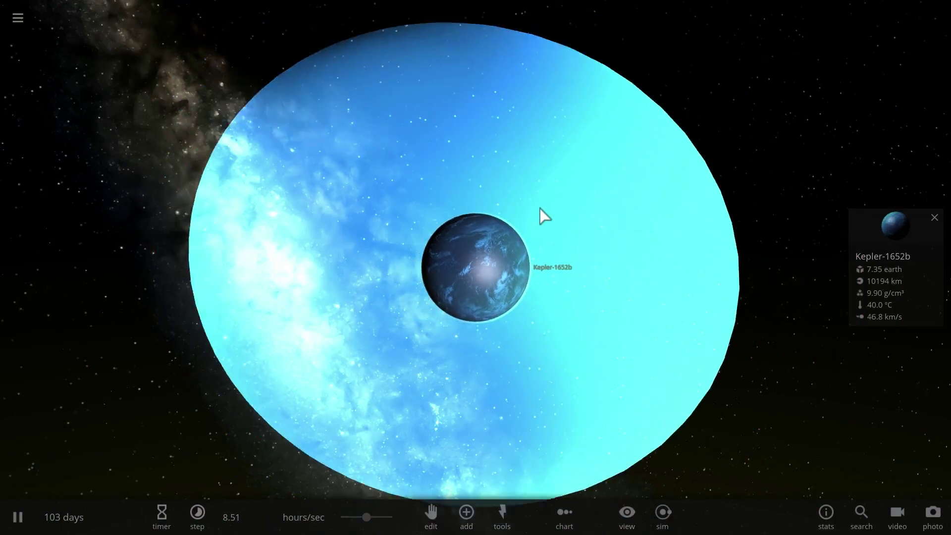
left_click_drag(485, 260, 584, 257)
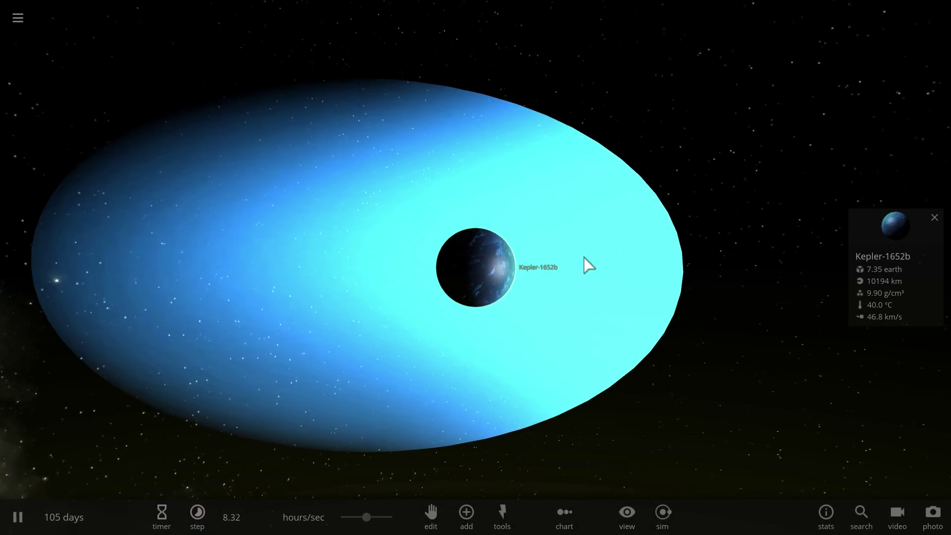
scroll(545, 272, "up", 3)
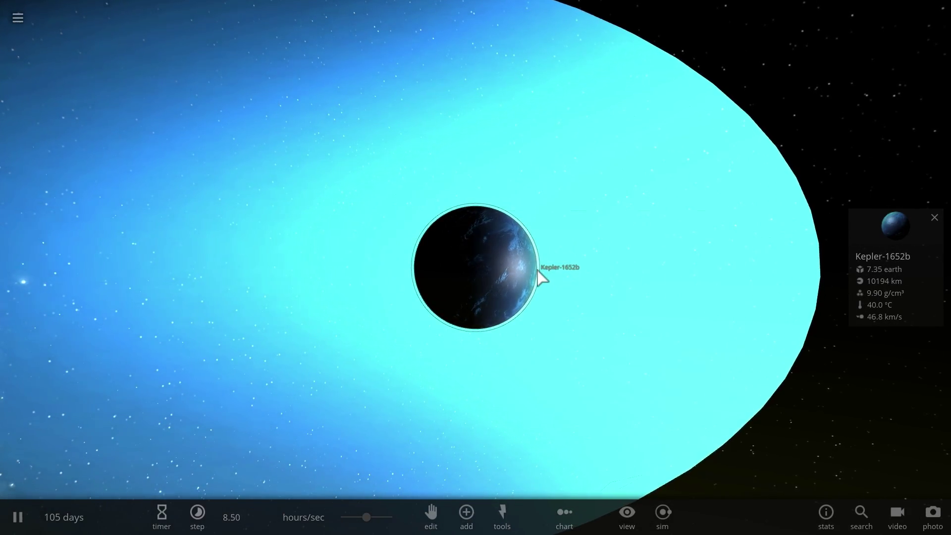
scroll(512, 272, "up", 5)
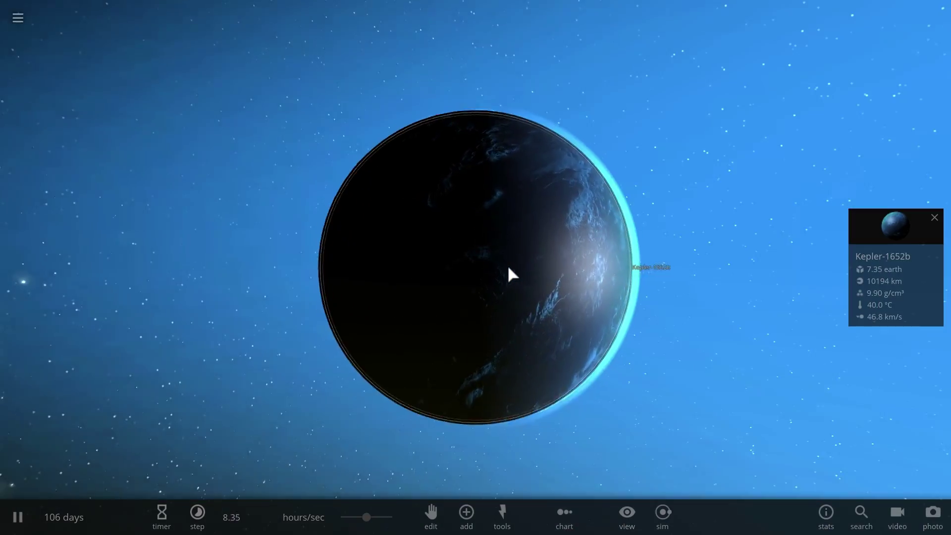
left_click_drag(511, 272, 335, 289)
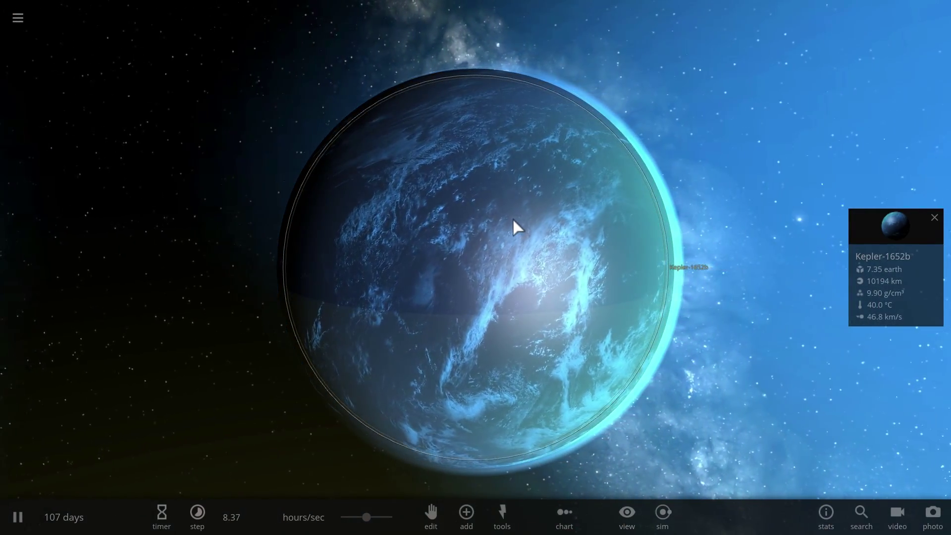
left_click_drag(513, 219, 412, 221)
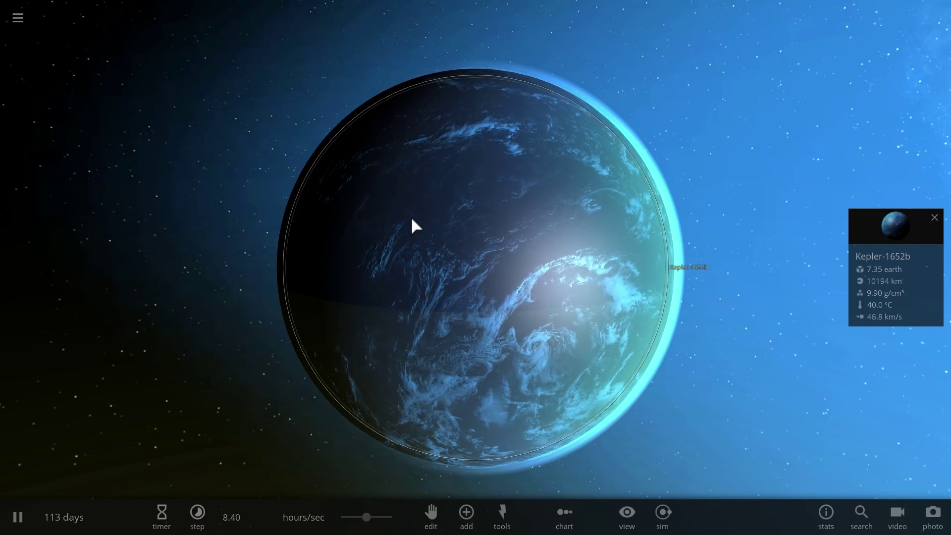
- Review Kepler-1652b's basic properties down to its surface gravity and escape velocity
left_click(920, 229)
left_click(716, 197)
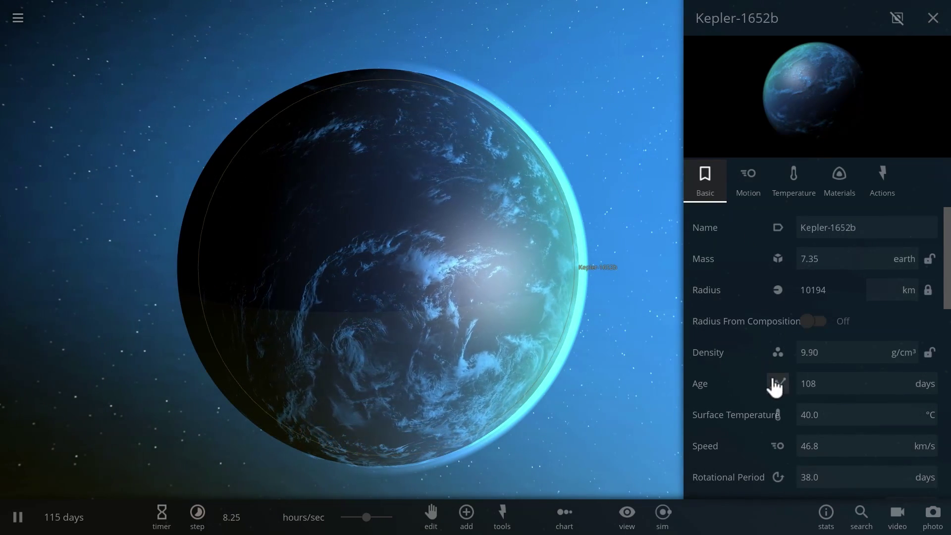
scroll(774, 389, "down", 5)
scroll(774, 390, "down", 1)
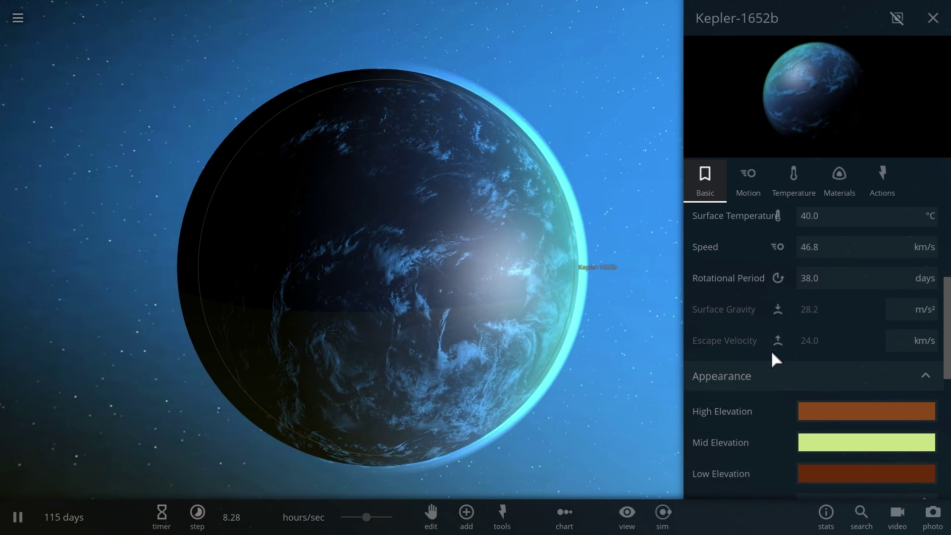
mouse_move(805, 315)
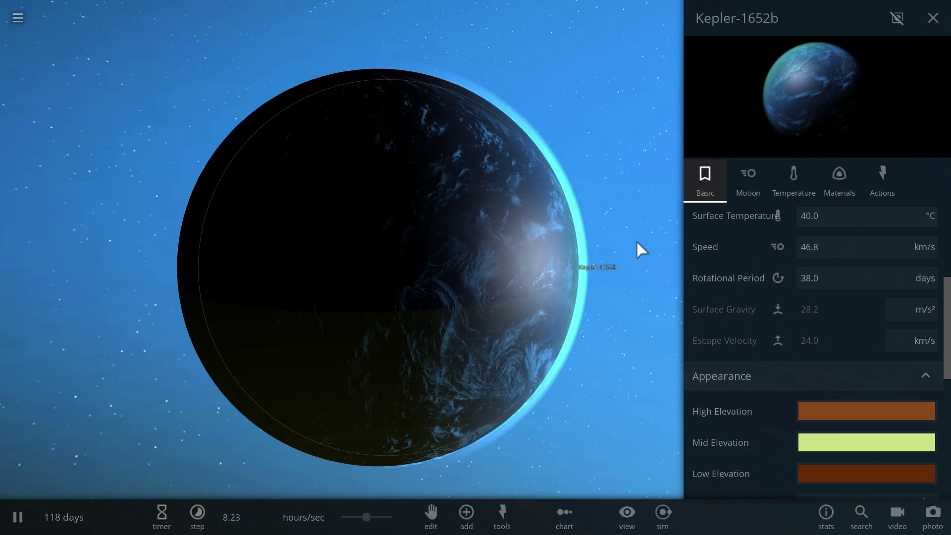
- View Kepler-1652b's magnetosphere from farther out, together with the star Kepler-1652 and the planet's orbit
right_click_drag(601, 253, 532, 272)
scroll(401, 231, "down", 3)
scroll(400, 238, "down", 3)
left_click_drag(533, 273, 583, 272)
right_click_drag(611, 269, 624, 252)
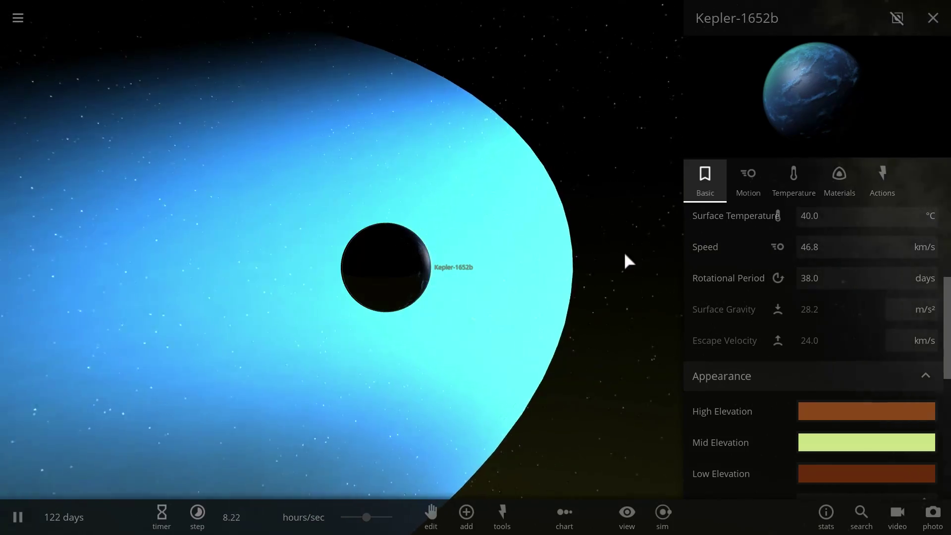
right_click_drag(495, 251, 576, 240)
left_click_drag(579, 248, 622, 165)
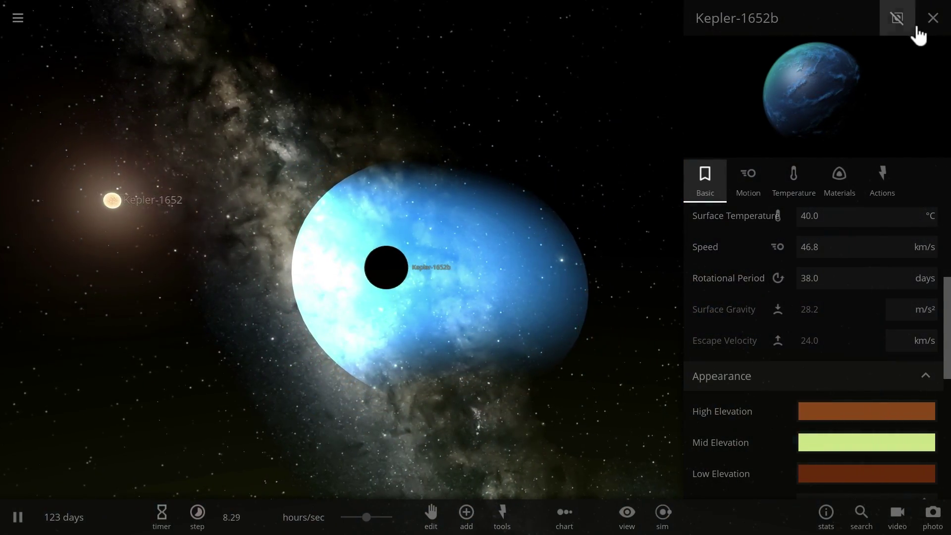
left_click(931, 19)
left_click_drag(551, 182, 491, 193)
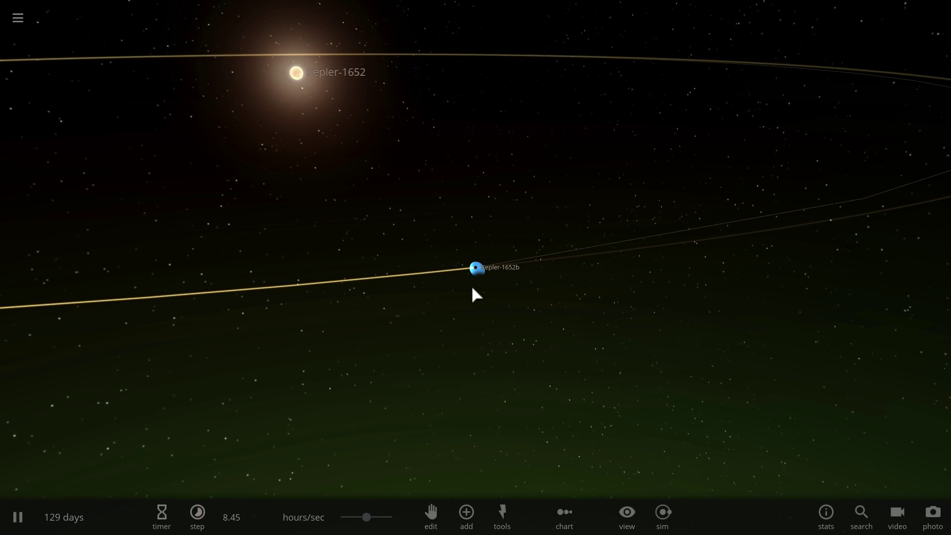
- Select Kepler-1652b in the system view and inspect its surface and clouds up close
left_click(478, 266)
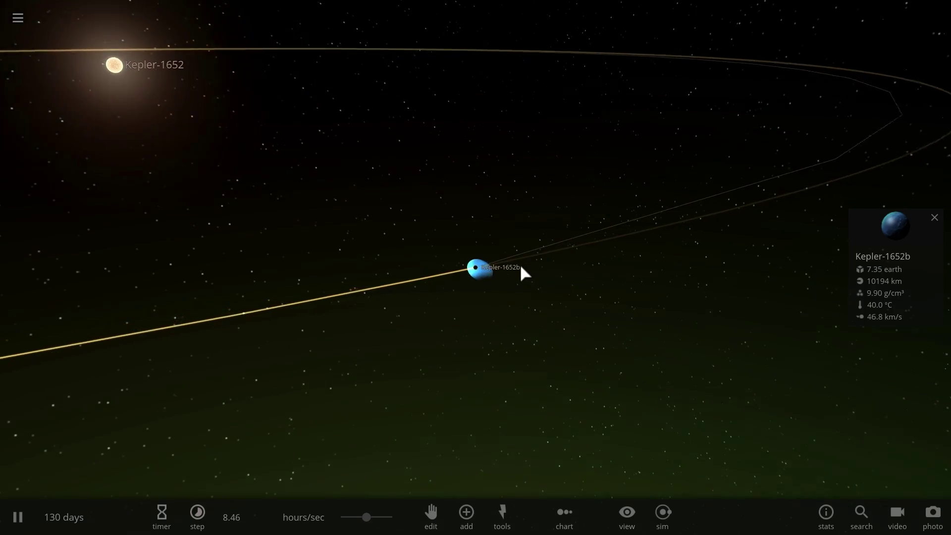
scroll(492, 269, "up", 12)
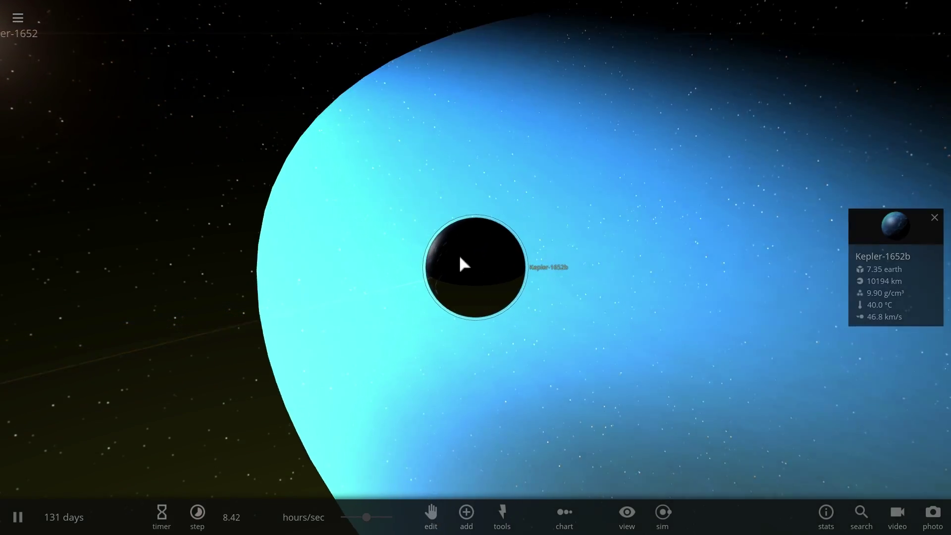
right_click_drag(459, 254, 481, 272)
scroll(481, 272, "up", 3)
scroll(426, 316, "up", 3)
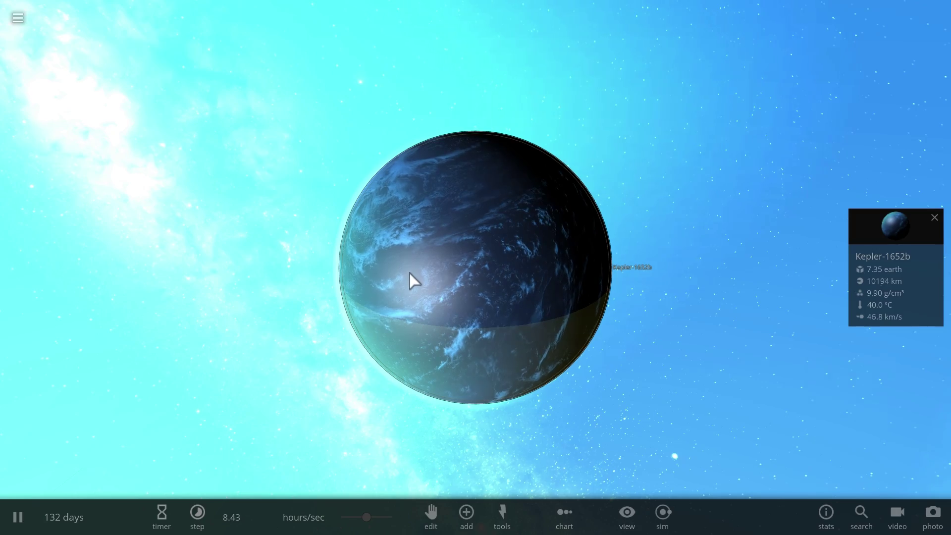
left_click_drag(409, 273, 492, 200)
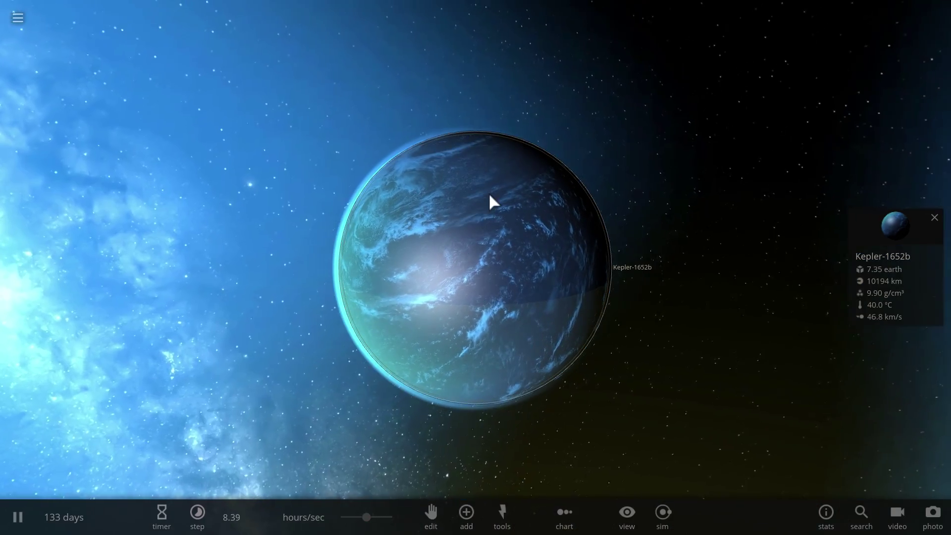
scroll(466, 227, "up", 3)
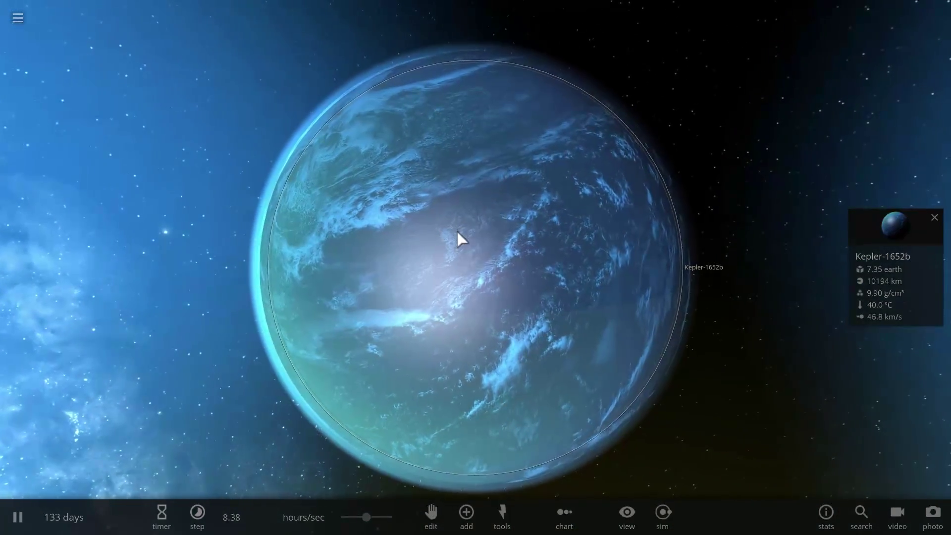
- Examine Kepler-1652b's cloud patterns and the boundary between its lit and dark sides from all around the planet
right_click_drag(456, 229, 305, 260)
left_click_drag(305, 260, 703, 220)
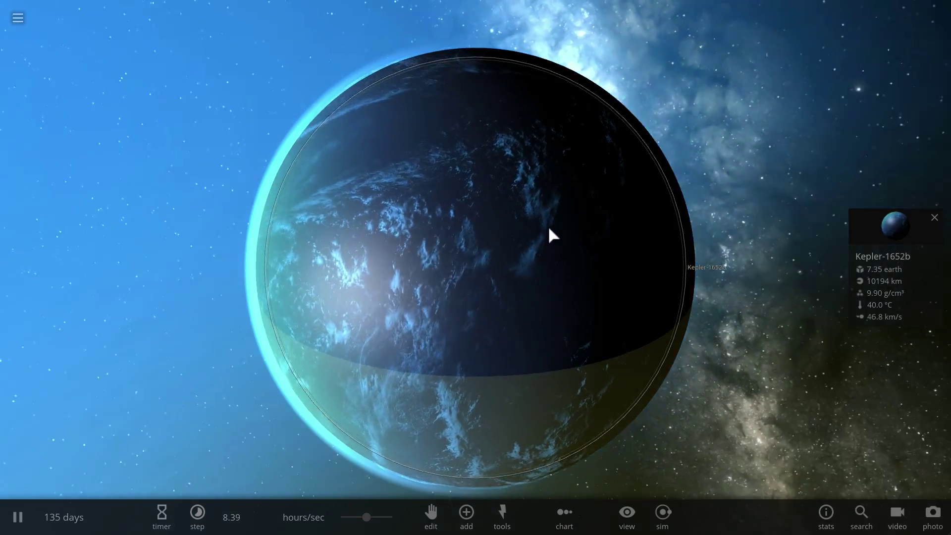
left_click_drag(548, 233, 471, 21)
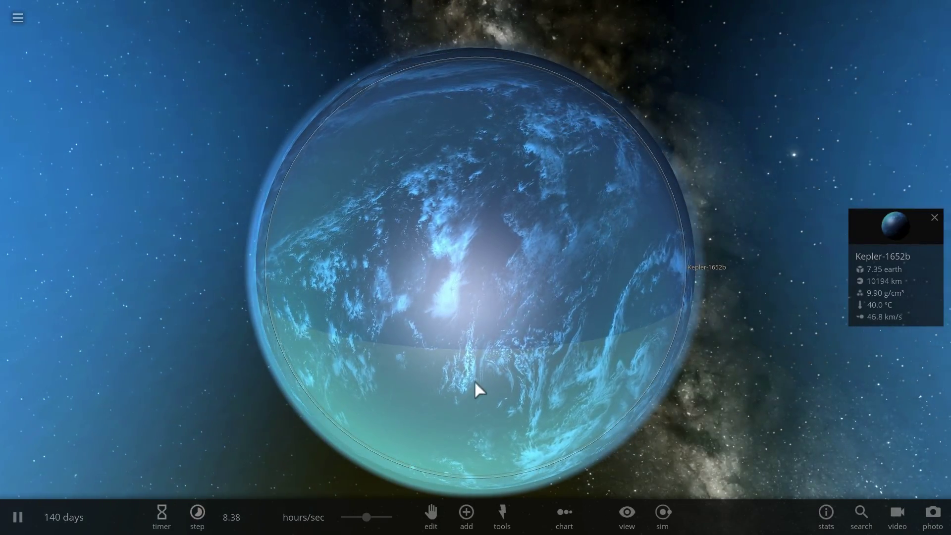
left_click_drag(499, 329, 396, 336)
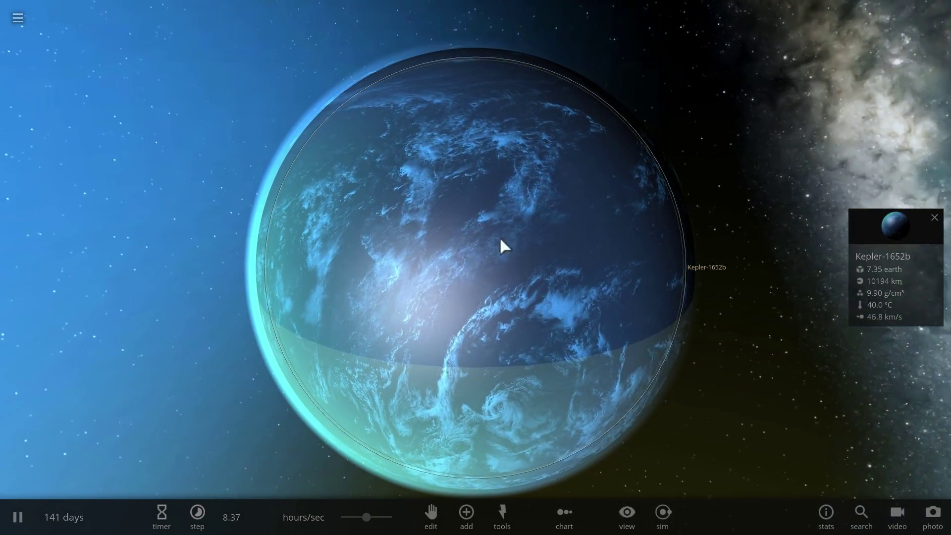
left_click_drag(499, 236, 694, 220)
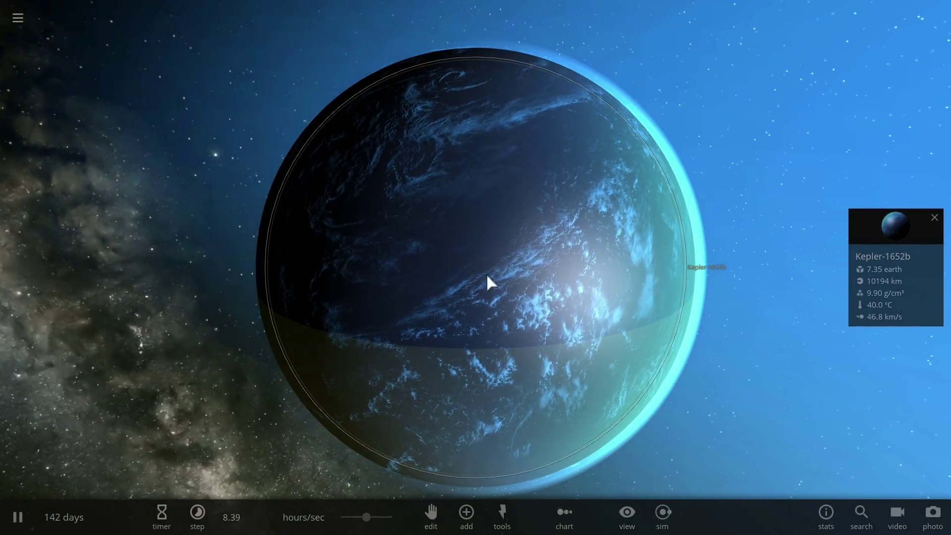
left_click_drag(486, 281, 234, 240)
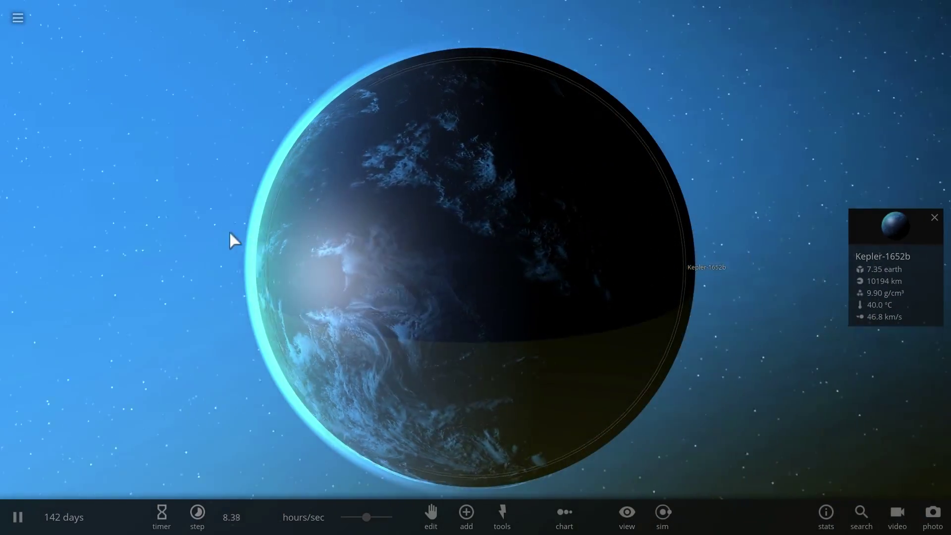
- Compare the shape of Kepler-1652b's magnetosphere with the planet's surface, both from a distance and up close
scroll(253, 208, "down", 5)
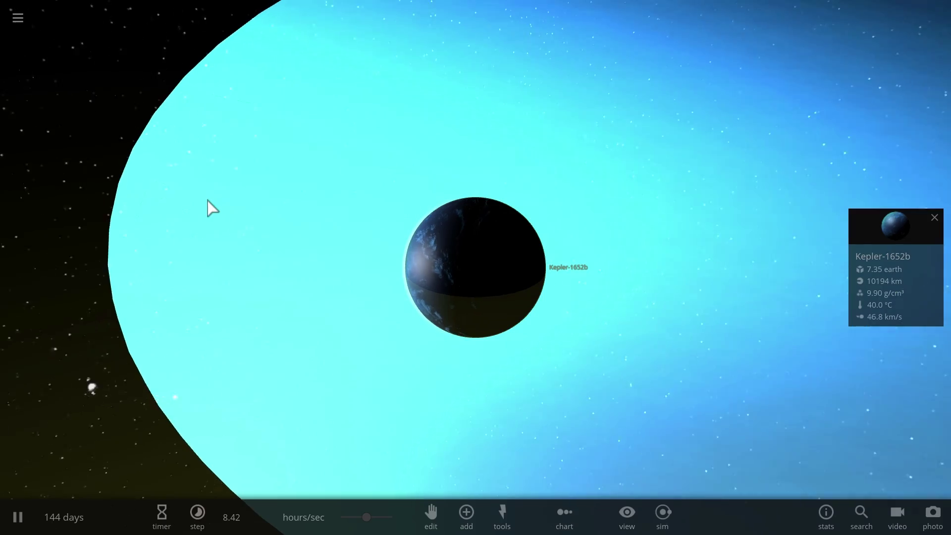
scroll(193, 174, "down", 3)
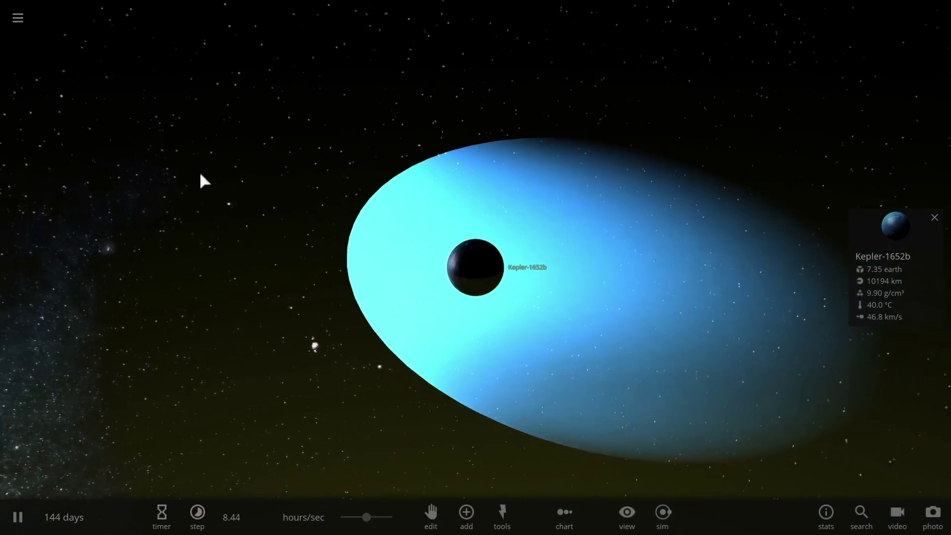
left_click_drag(200, 175, 128, 176)
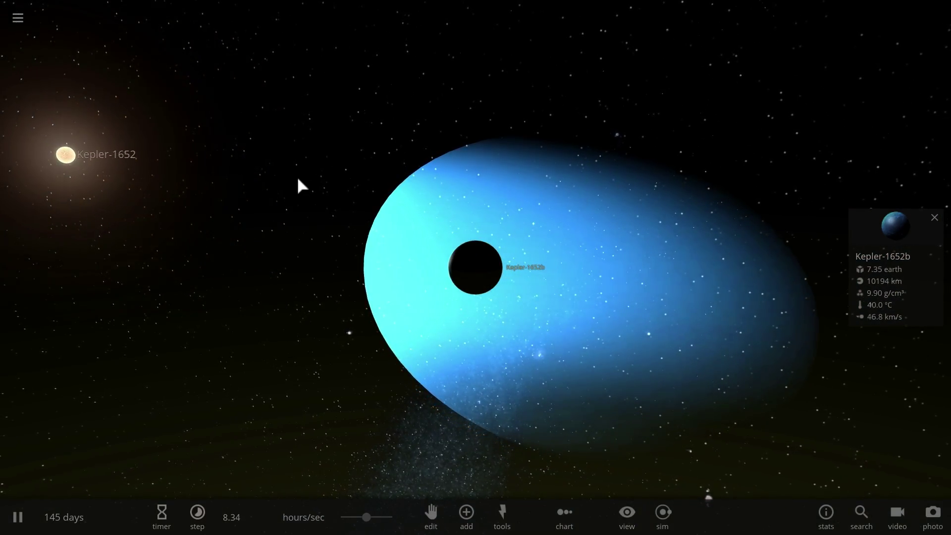
left_click_drag(355, 297, 488, 276)
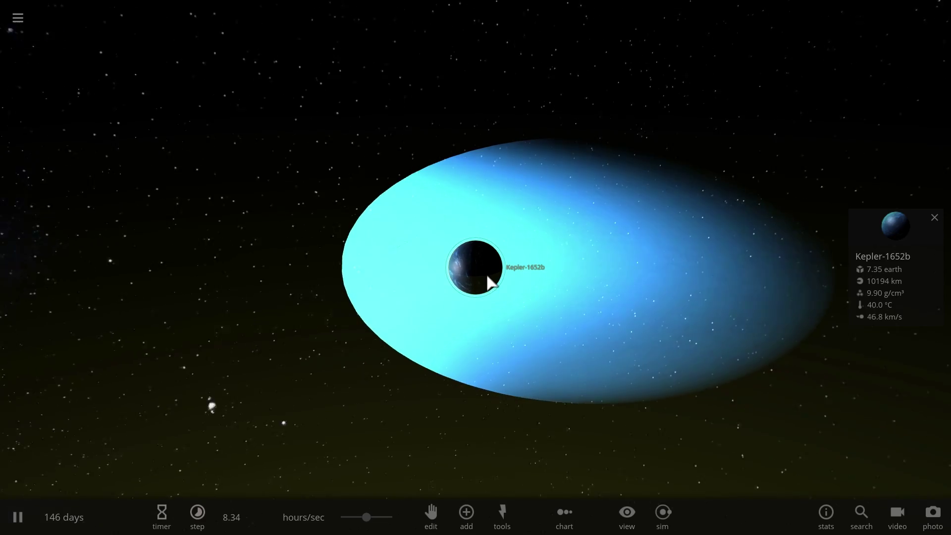
scroll(479, 280, "up", 5)
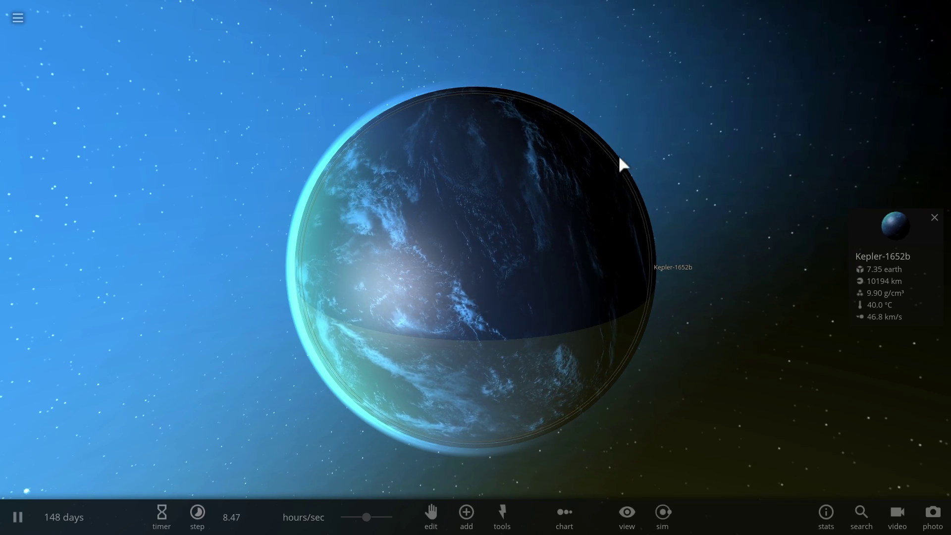
scroll(267, 225, "down", 5)
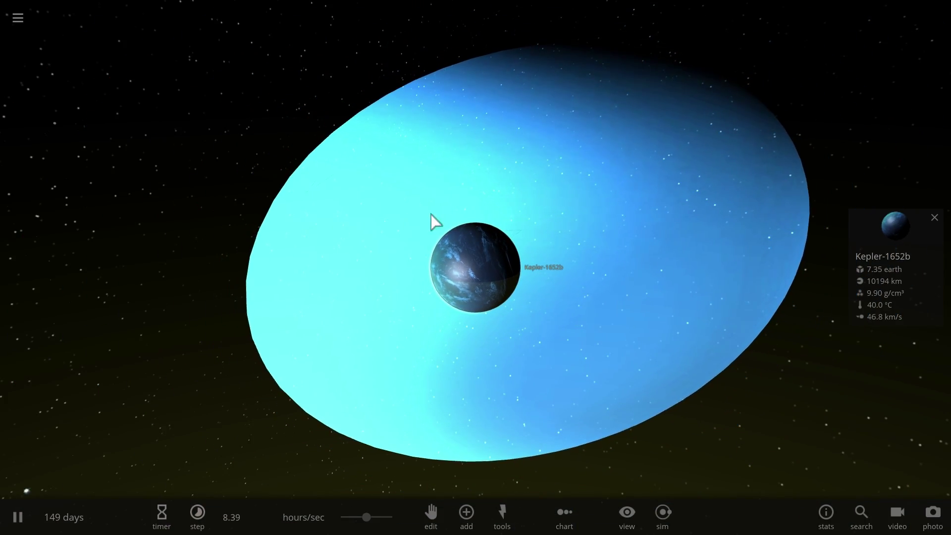
right_click_drag(537, 332, 577, 311)
scroll(577, 312, "up", 3)
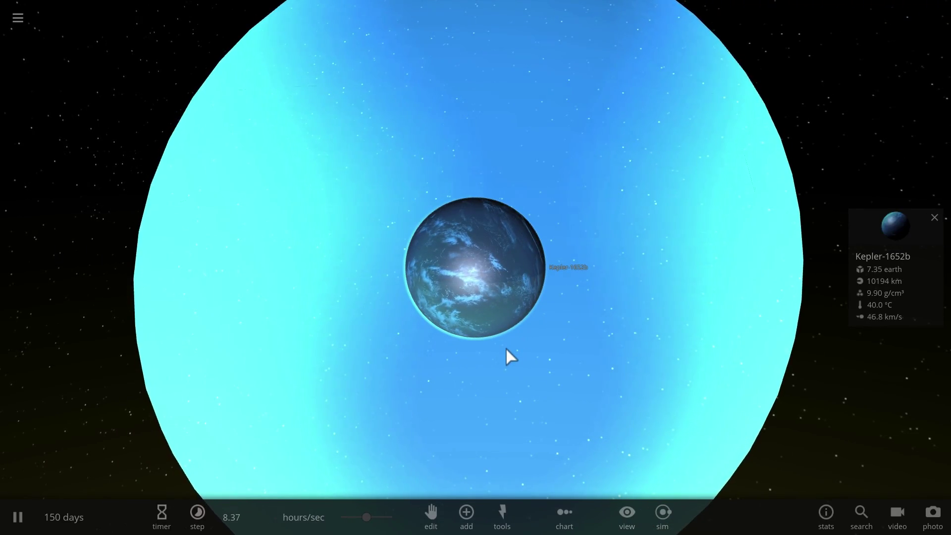
left_click_drag(506, 348, 599, 347)
scroll(601, 335, "up", 5)
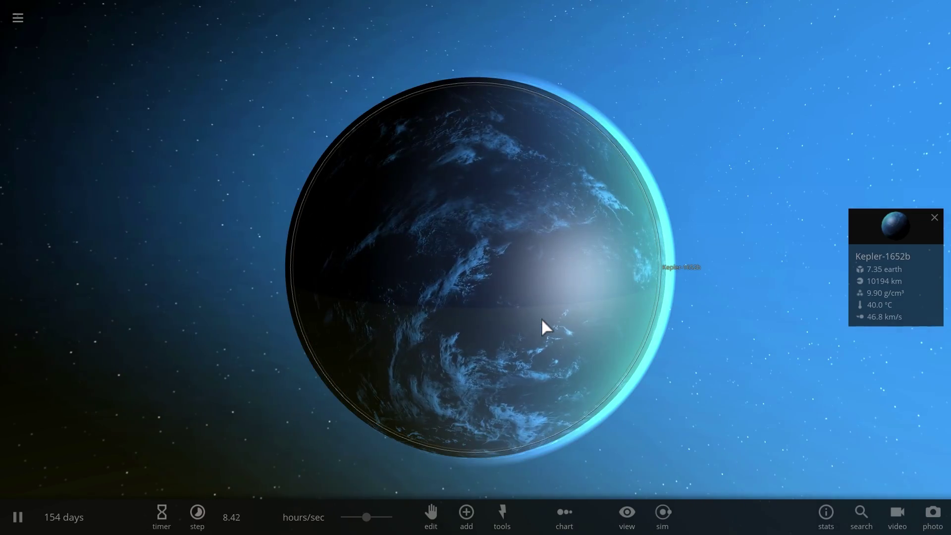
left_click_drag(456, 294, 466, 249)
scroll(517, 263, "down", 5)
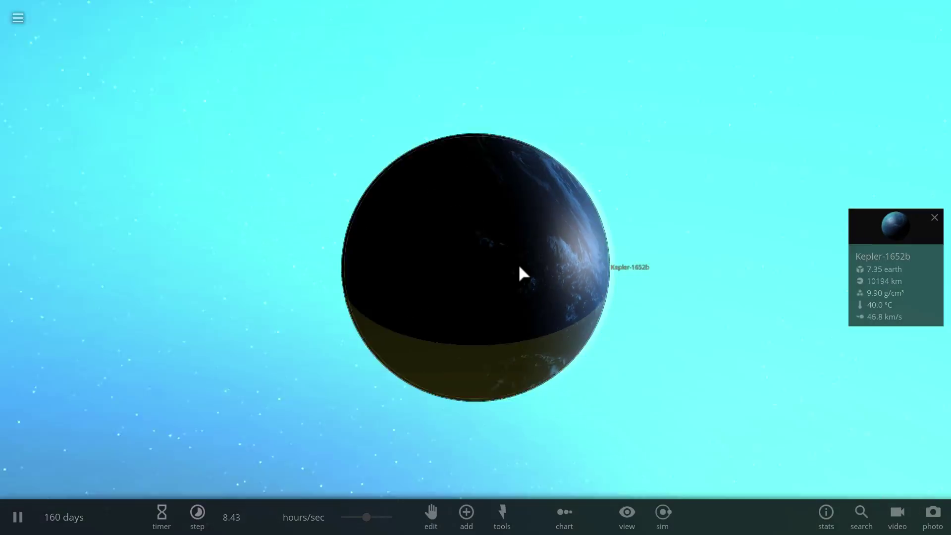
left_click_drag(436, 286, 566, 261)
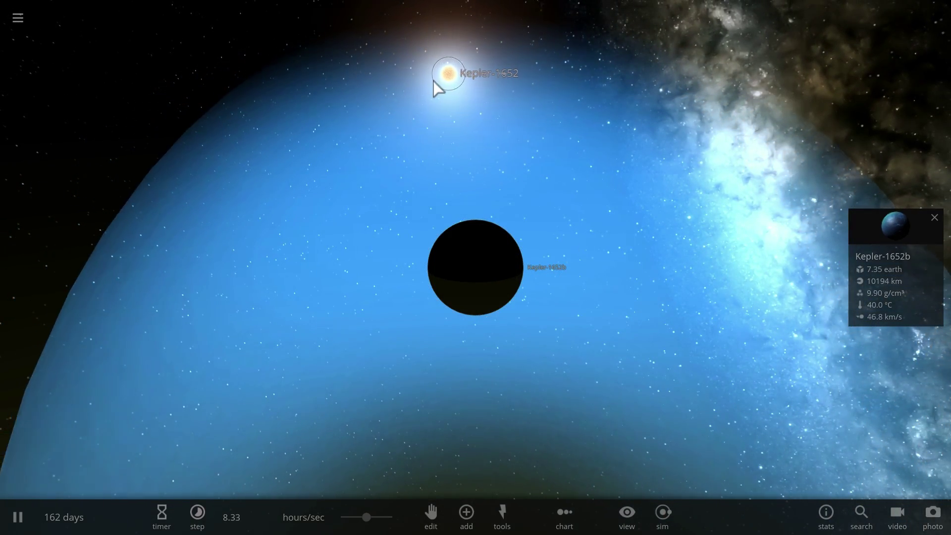
- Select the star Kepler-1652 and inspect its surface up close
left_click(433, 82)
scroll(470, 281, "up", 10)
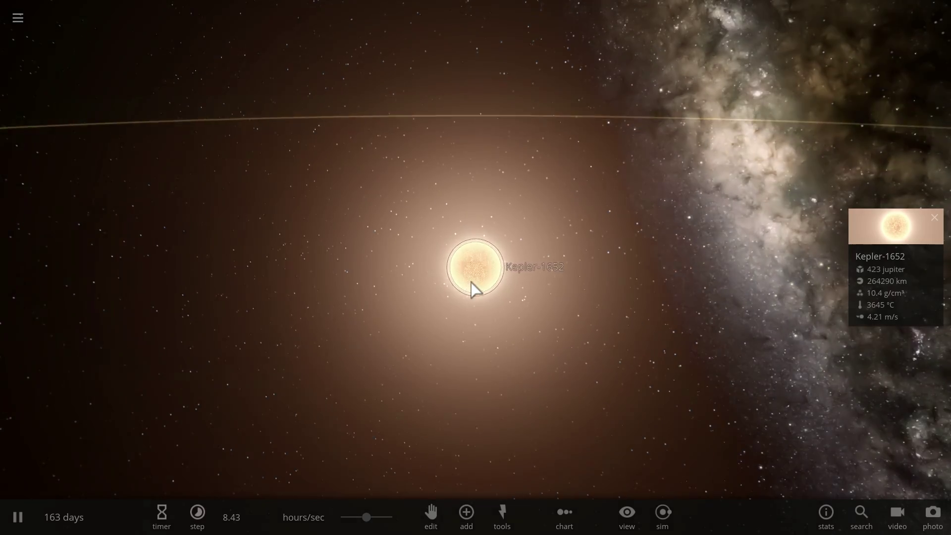
scroll(471, 282, "up", 3)
scroll(471, 282, "down", 2)
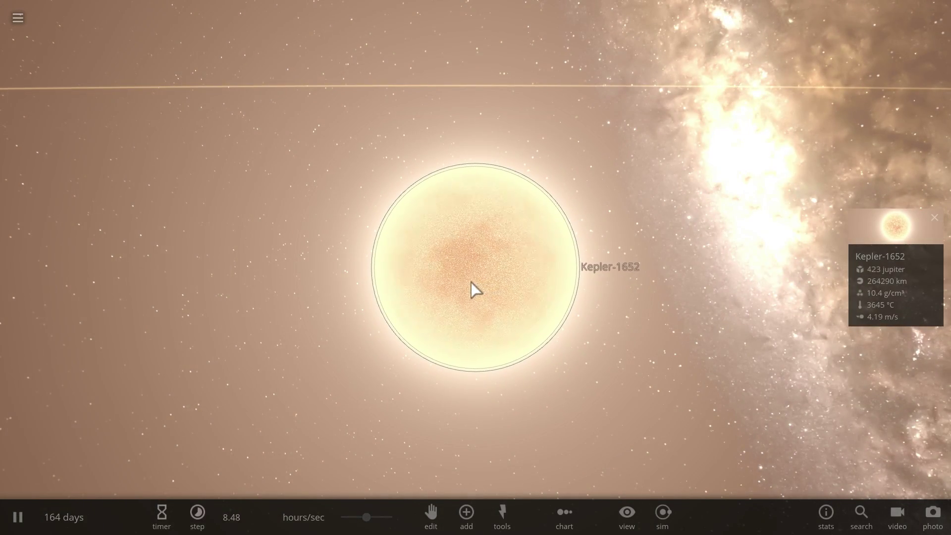
- Speed up the simulation to a target of about 1.09 years per second
mouse_move(370, 515)
left_mouse_down()
mouse_move(388, 518)
mouse_move(380, 519)
left_mouse_up()
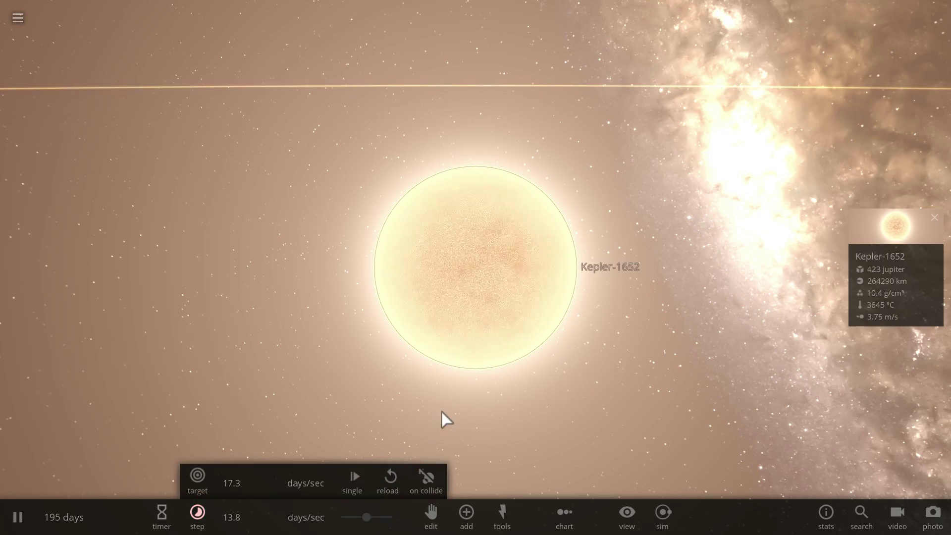
scroll(459, 385, "down", 5)
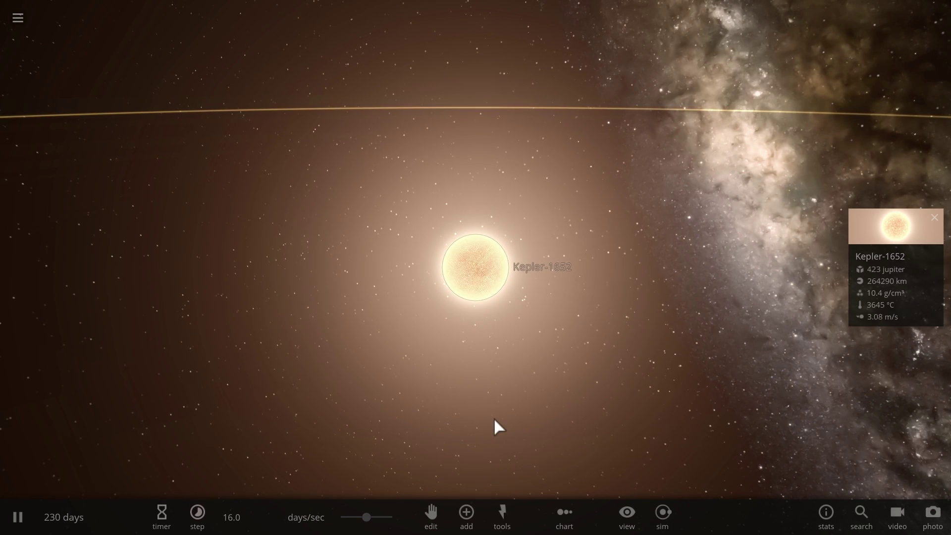
left_click_drag(366, 518, 379, 518)
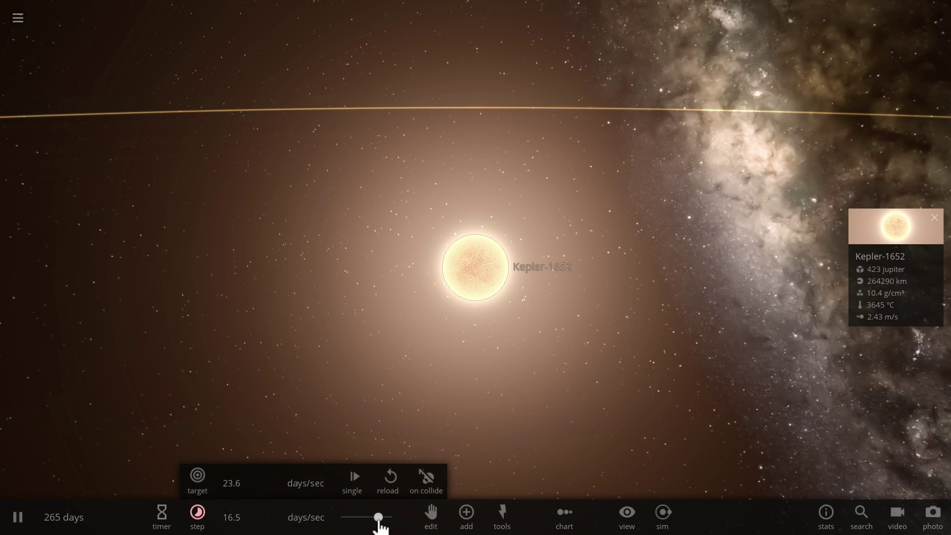
scroll(417, 344, "down", 5)
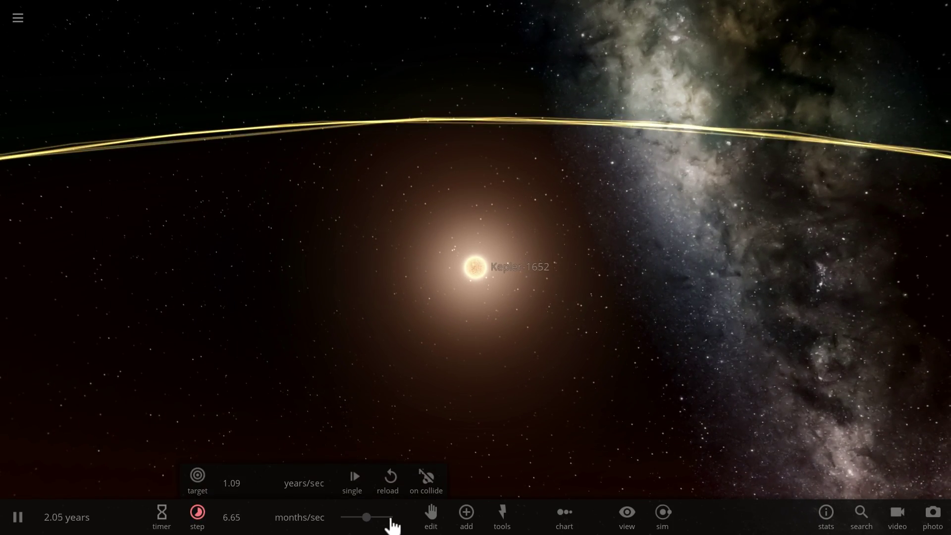
- View the planet's orbit around Kepler-1652 against the habitable zone and slow the simulation to about 1.13 days per second
left_click_drag(442, 342, 444, 309)
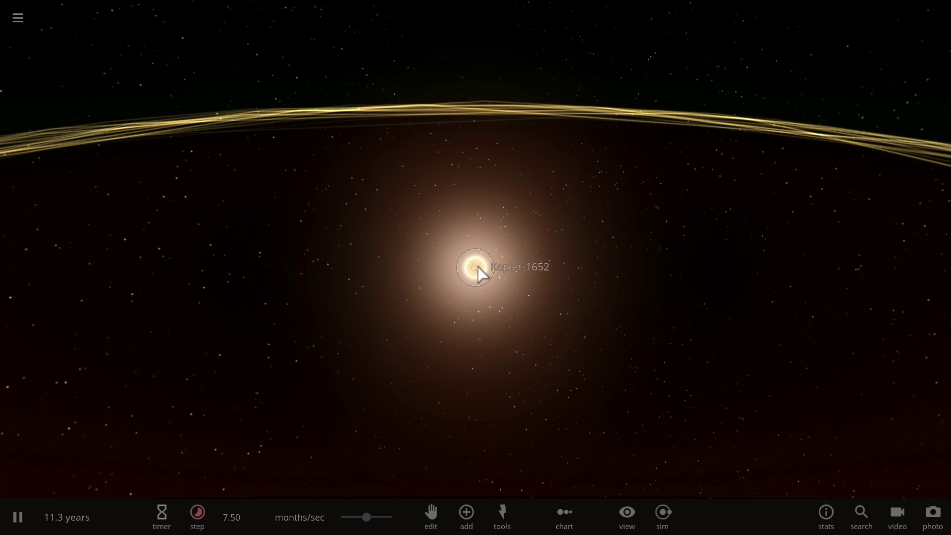
scroll(493, 268, "up", 5)
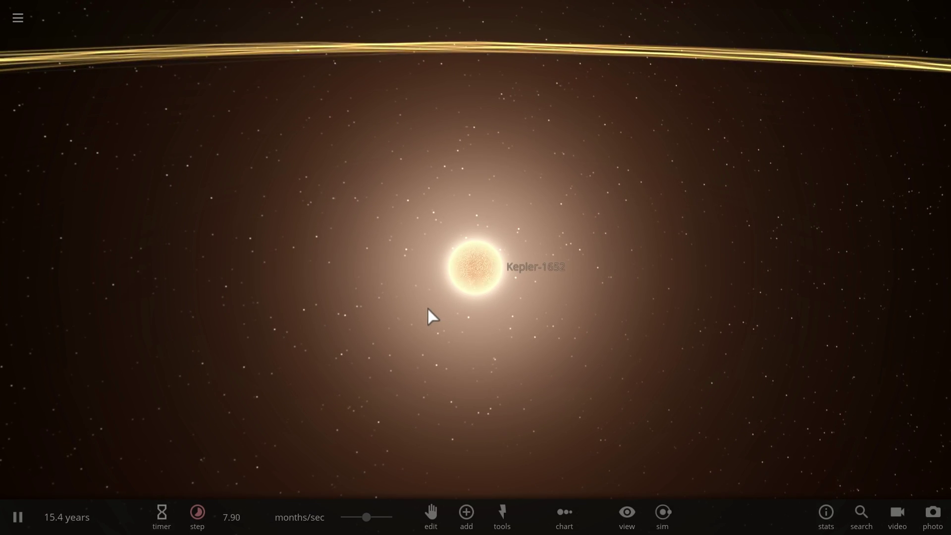
left_click_drag(427, 308, 437, 381)
scroll(435, 294, "down", 8)
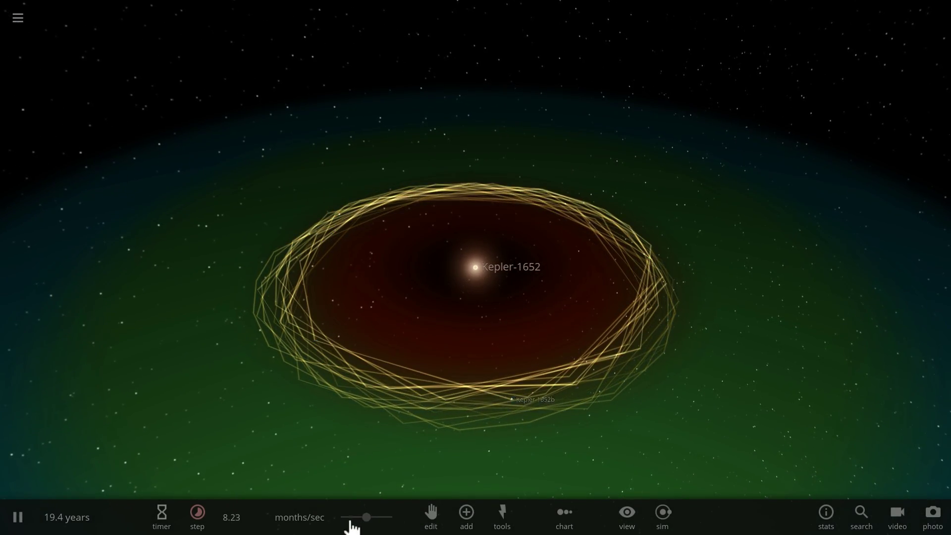
left_click_drag(366, 518, 346, 518)
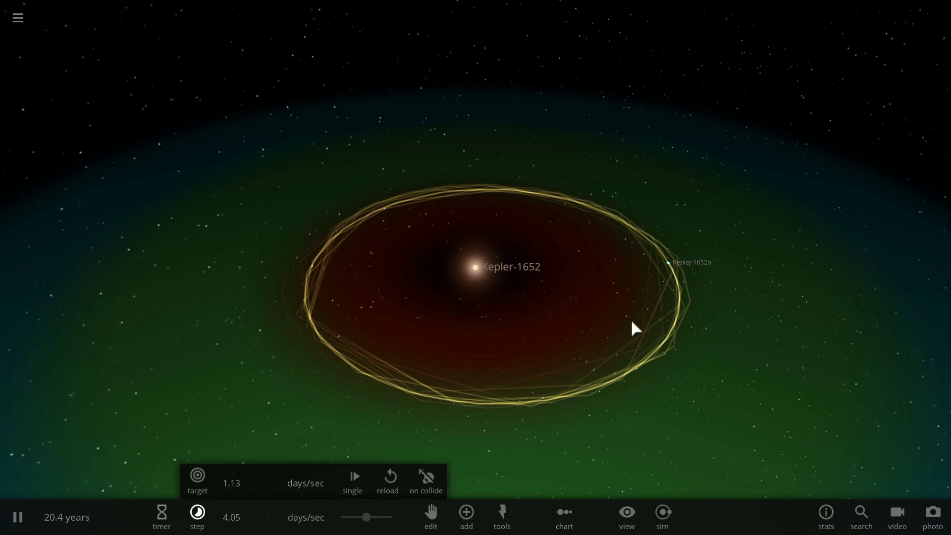
- Focus on Kepler-1652b, turn off its magnetosphere display, and close its properties
double_click(661, 256)
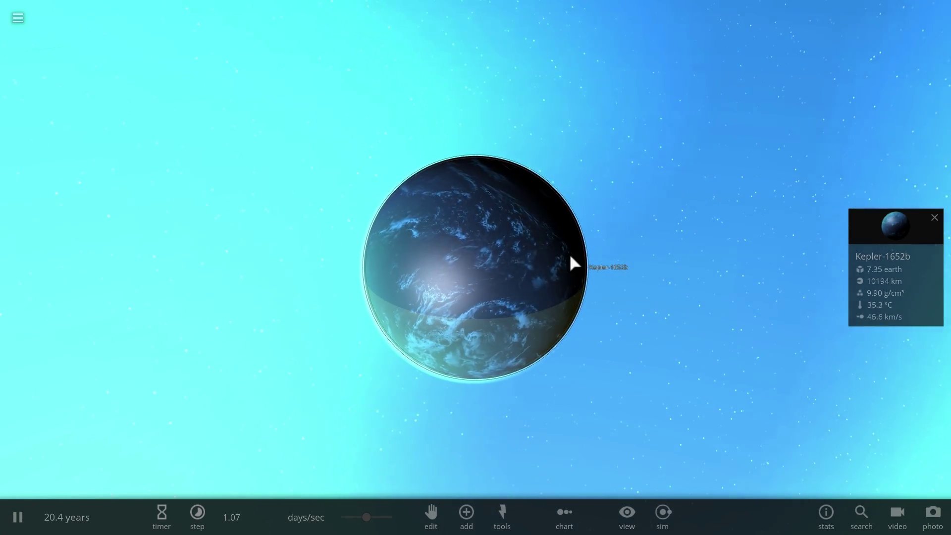
mouse_move(892, 227)
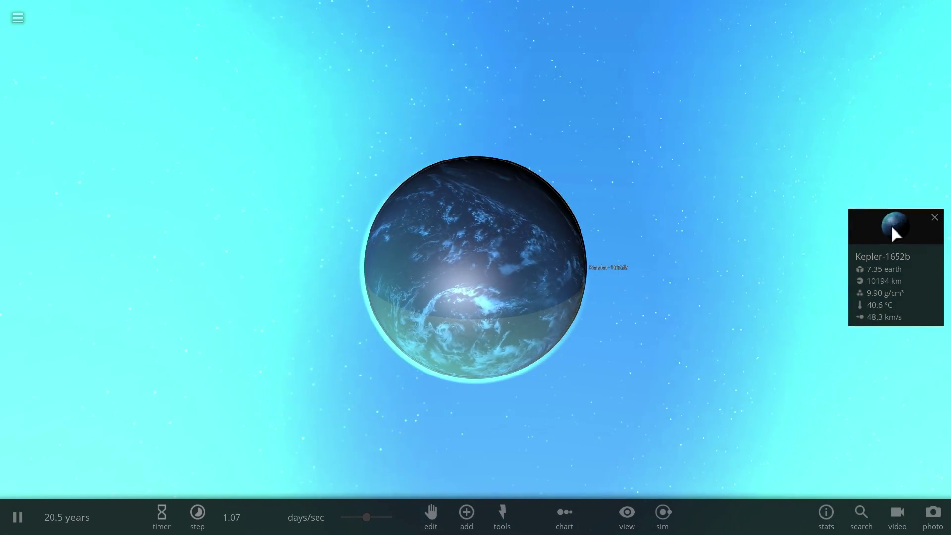
left_click(890, 224)
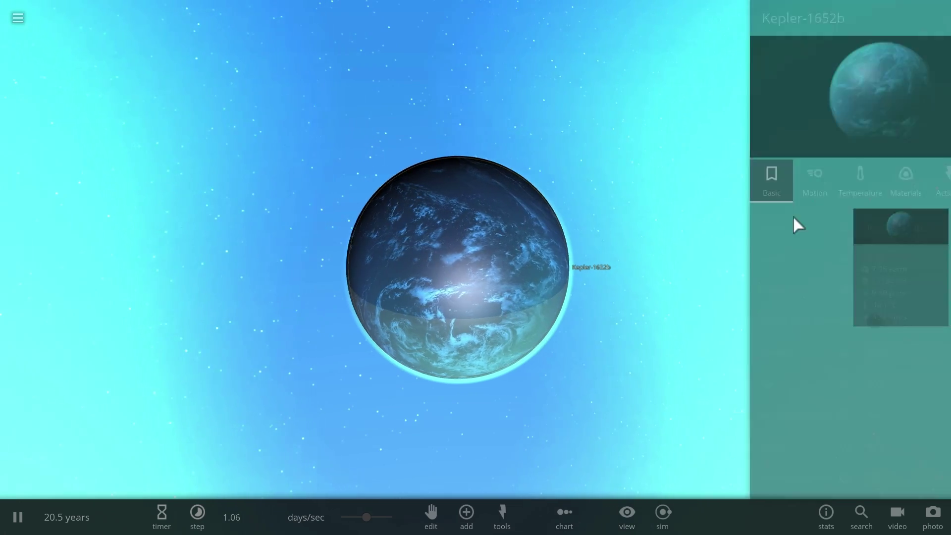
left_click(794, 183)
left_click(837, 183)
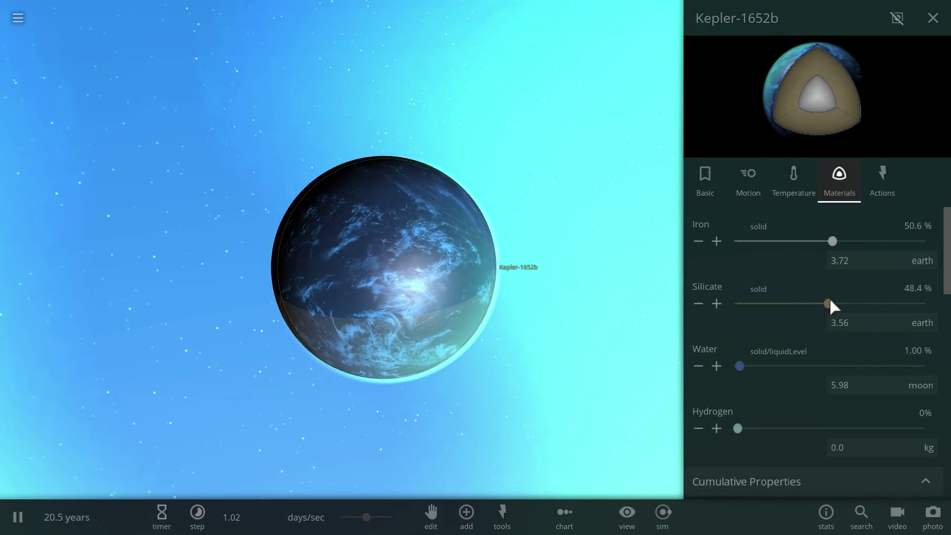
scroll(830, 302, "down", 5)
scroll(830, 299, "down", 8)
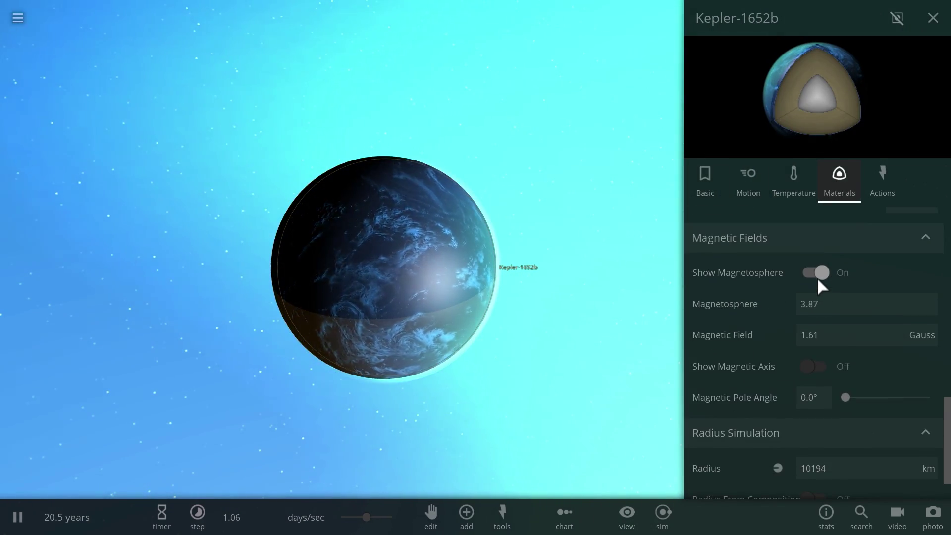
left_click(815, 274)
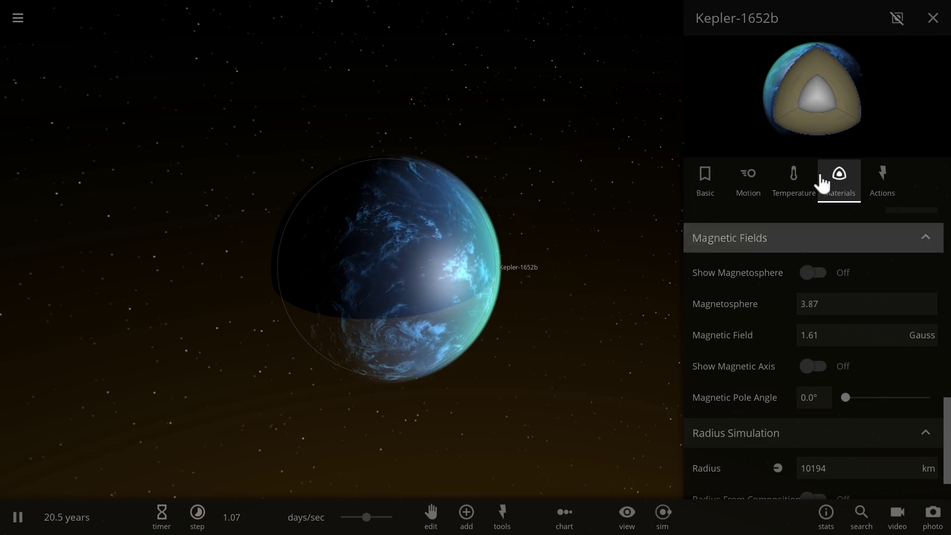
left_click(933, 19)
- Examine Kepler-1652b without the magnetosphere from its day and night sides, along with its orbit in the habitable zone
left_click_drag(615, 229, 438, 196)
scroll(437, 194, "up", 4)
right_click_drag(437, 195, 384, 201)
left_click_drag(385, 202, 323, 199)
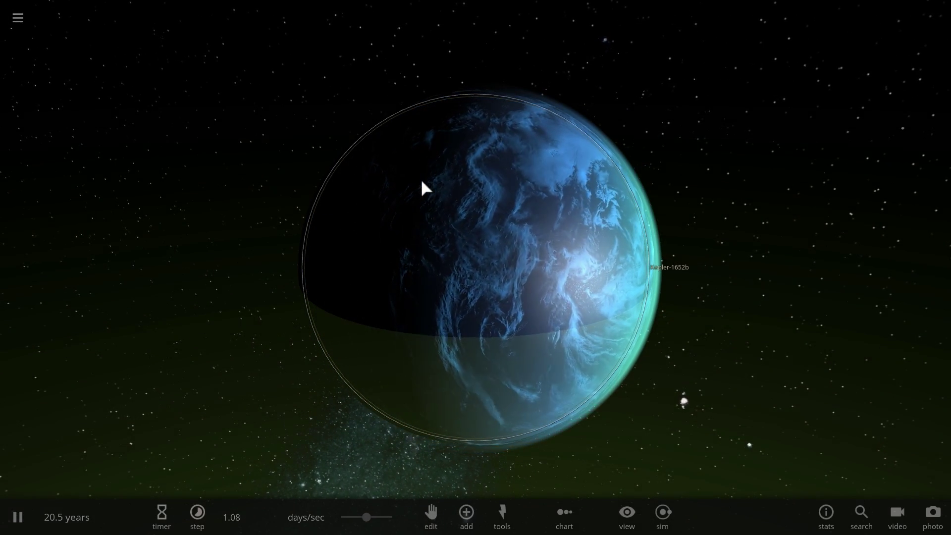
left_click_drag(436, 190, 585, 186)
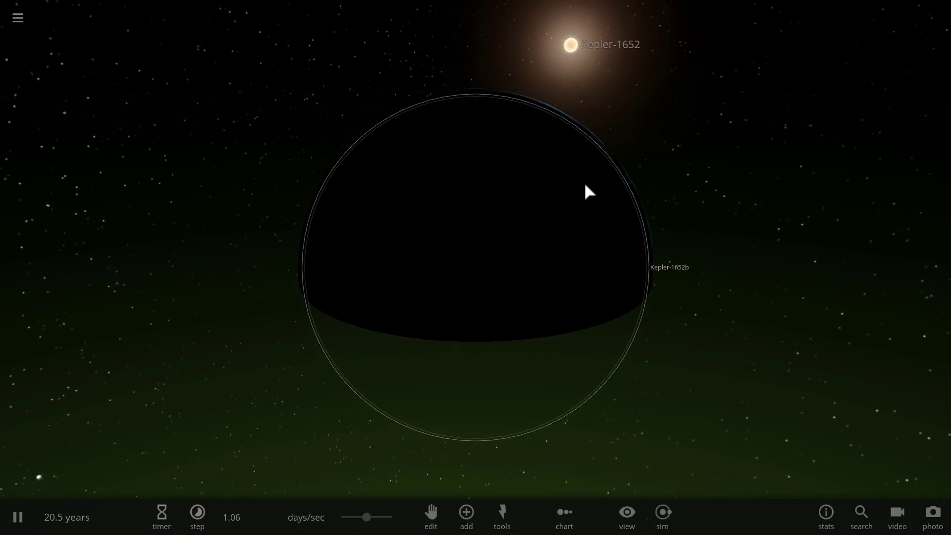
scroll(588, 187, "down", 3)
scroll(589, 187, "down", 5)
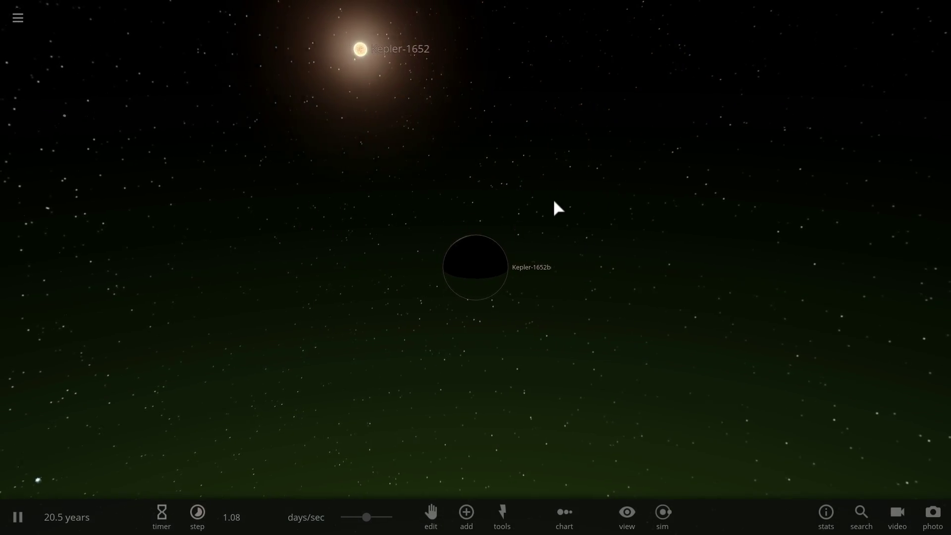
left_click_drag(553, 199, 415, 181)
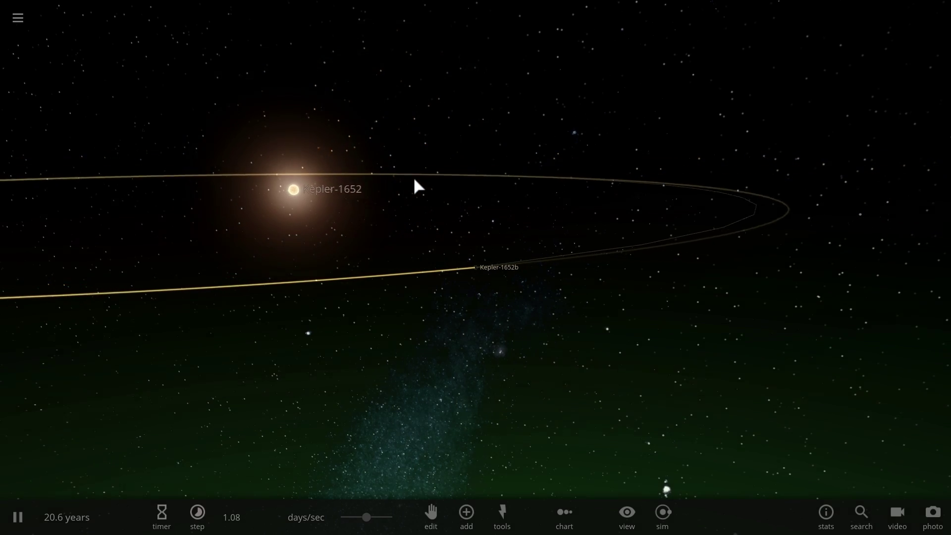
scroll(414, 179, "down", 3)
right_click_drag(417, 180, 387, 245)
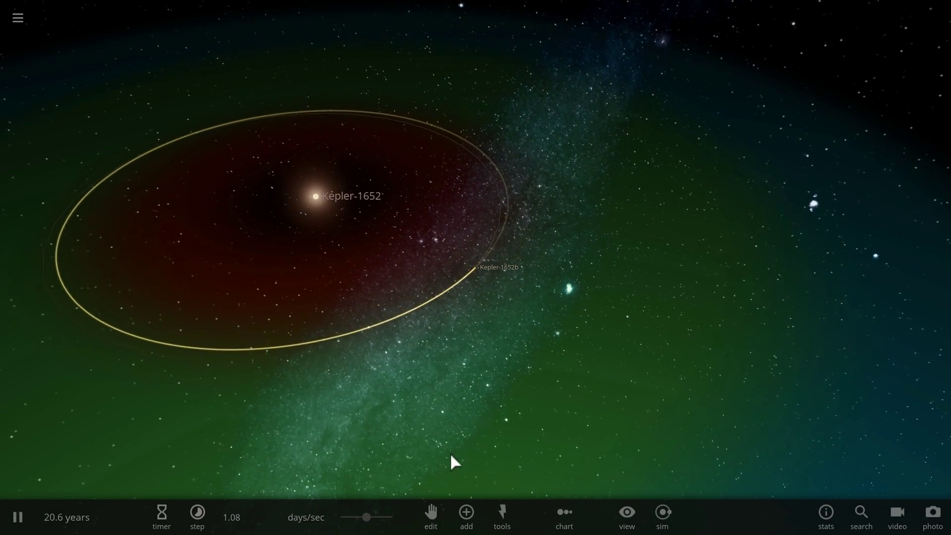
- Slow the simulation to about 2 minutes per second and explode the star Kepler-1652
left_click_drag(367, 519, 342, 524)
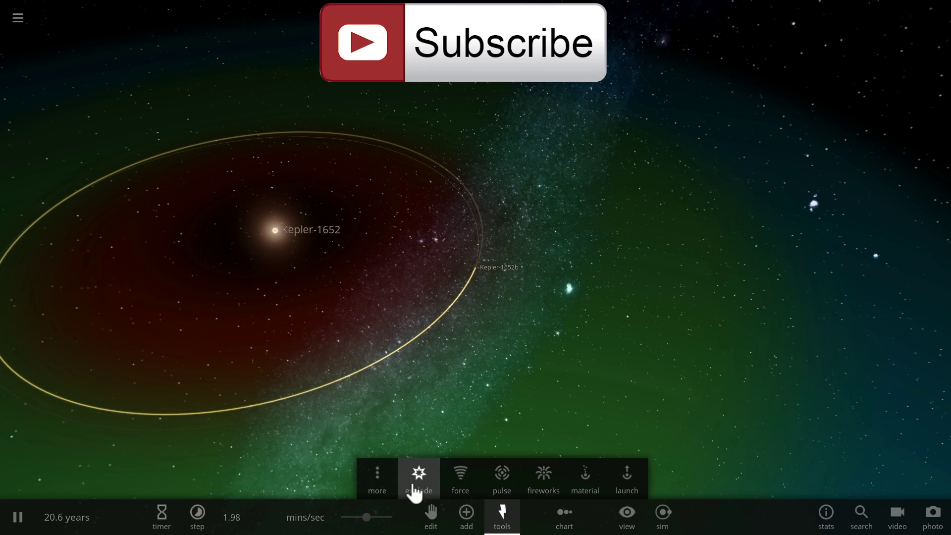
key("Escape")
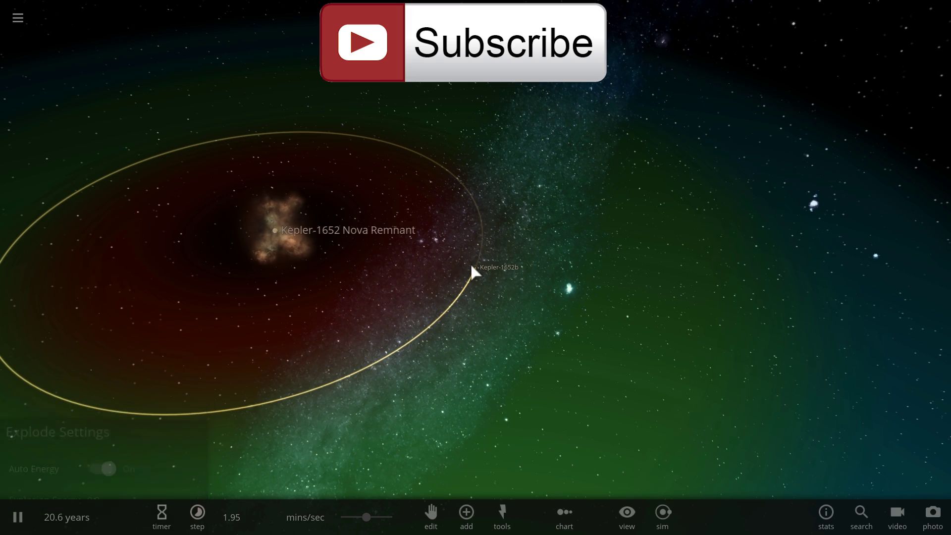
- Inspect Kepler-1652b up close following the explosion of its star
scroll(480, 276, "up", 15)
scroll(480, 276, "up", 5)
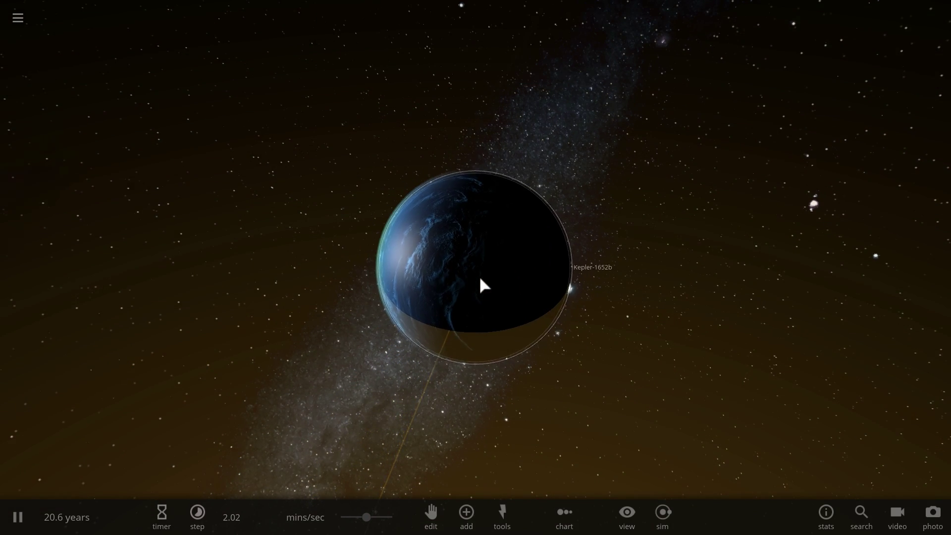
scroll(479, 276, "down", 2)
left_click_drag(481, 259, 478, 242)
scroll(479, 242, "up", 2)
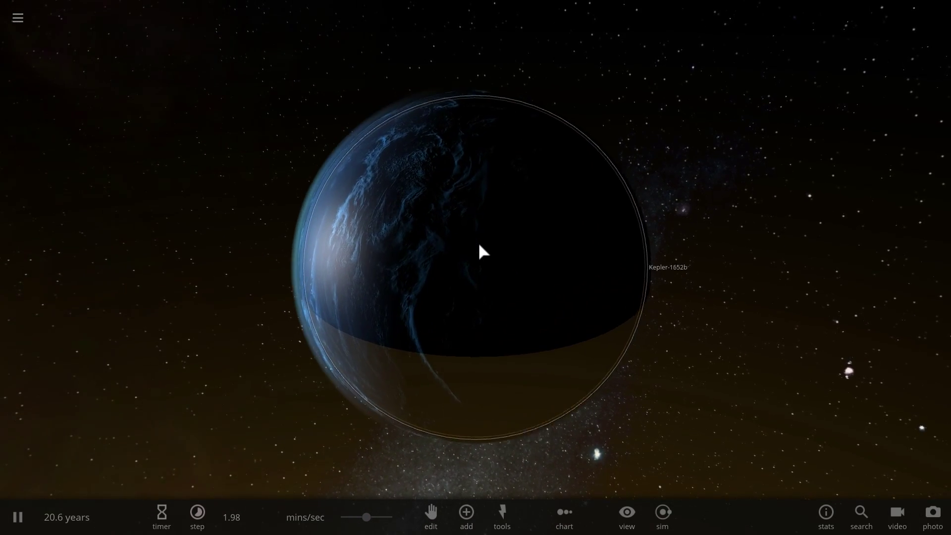